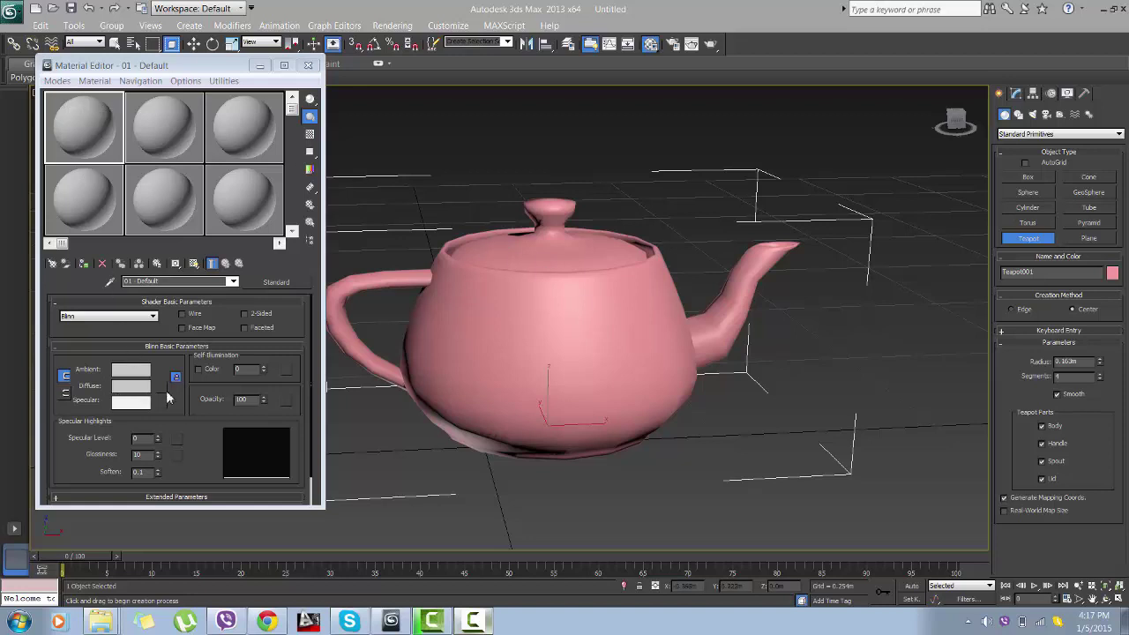
Assign a Noise map to the Diffuse Color of material 01 - Default
{"action": "left_click", "coordinate": [164, 388]}
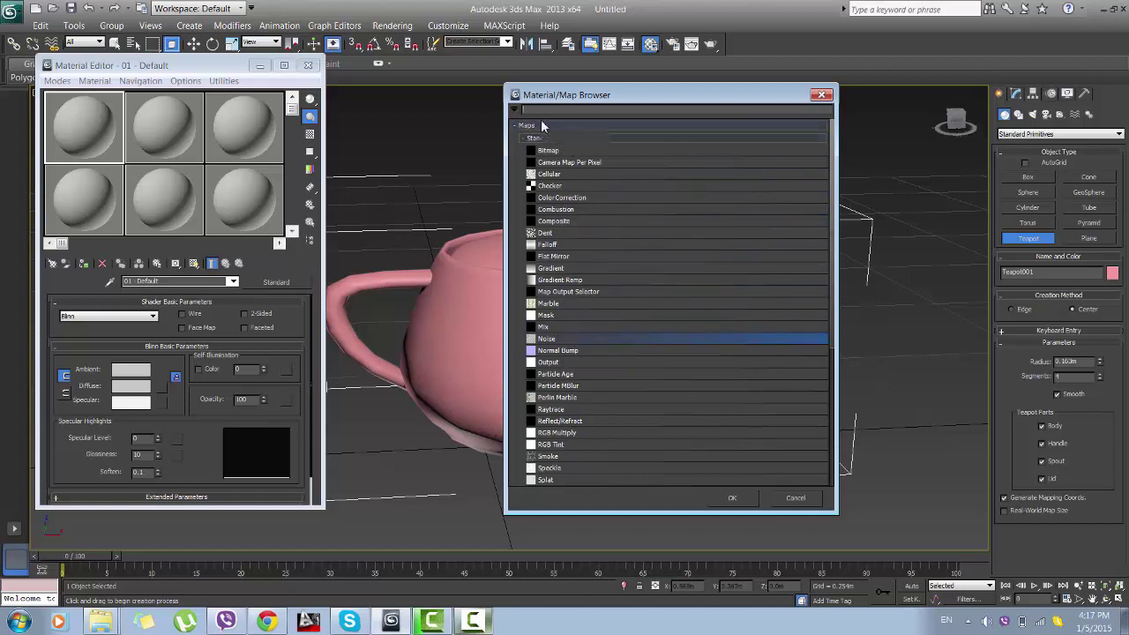
{"action": "left_click", "coordinate": [548, 340]}
{"action": "left_click", "coordinate": [730, 498]}
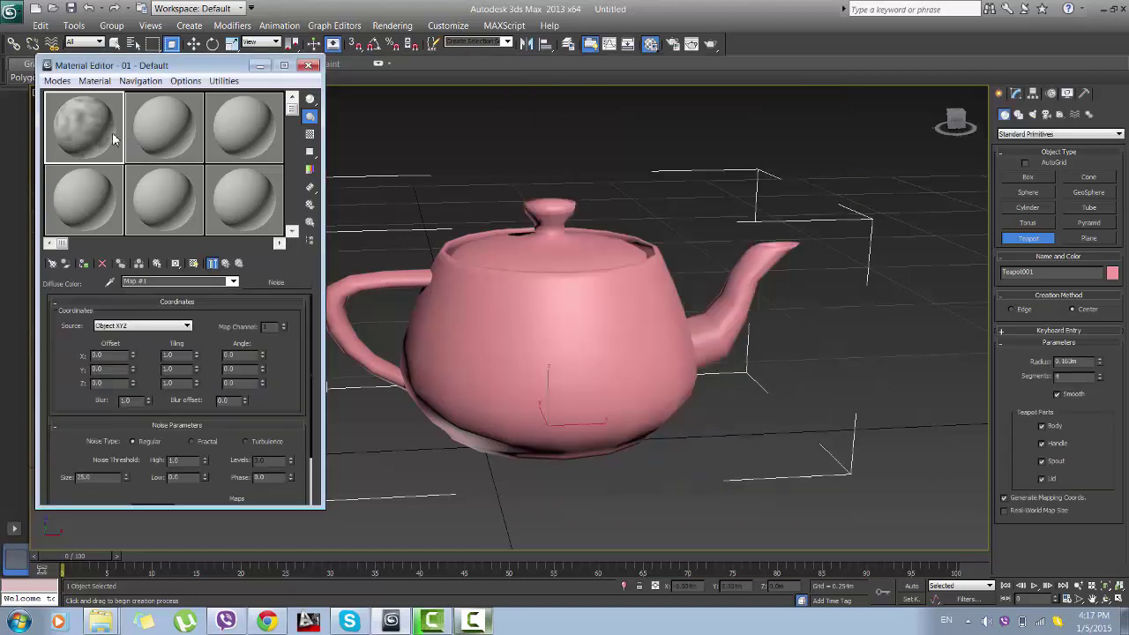
Show the Noise map in an enlarged preview and set its X and Y tiling to 3
{"action": "double_click", "coordinate": [112, 139]}
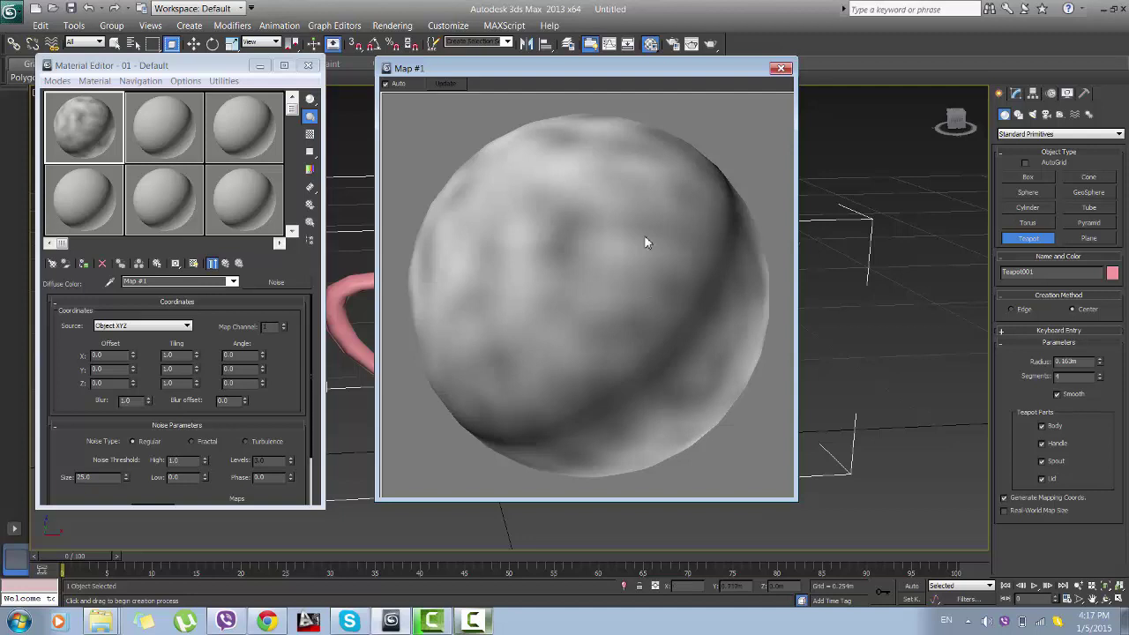
{"action": "left_click", "coordinate": [781, 68]}
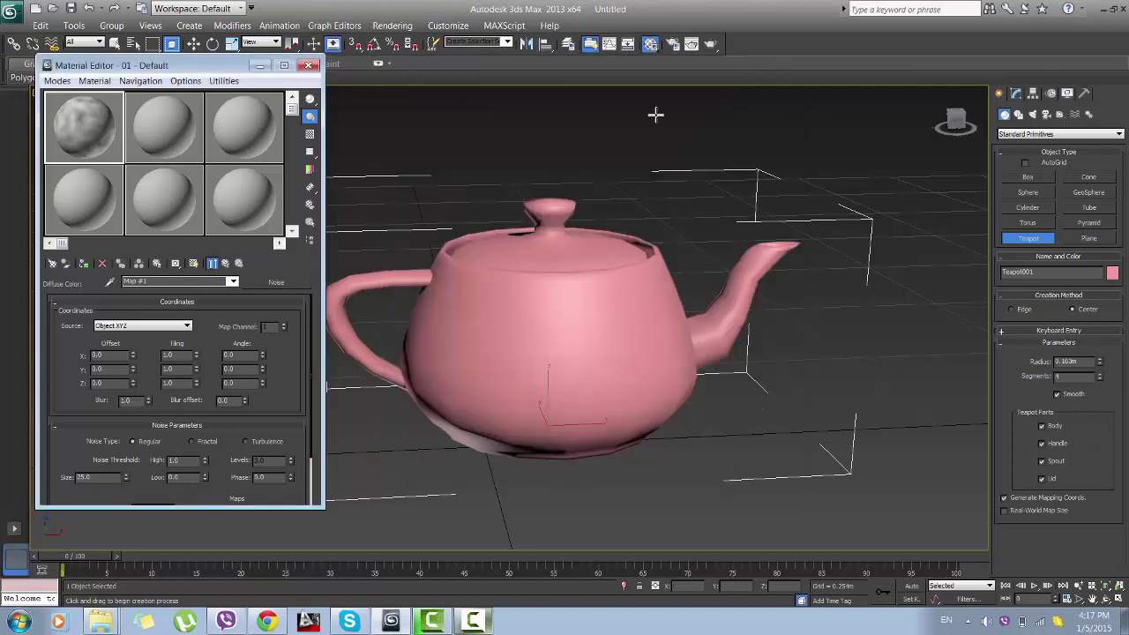
{"action": "double_click", "coordinate": [107, 138]}
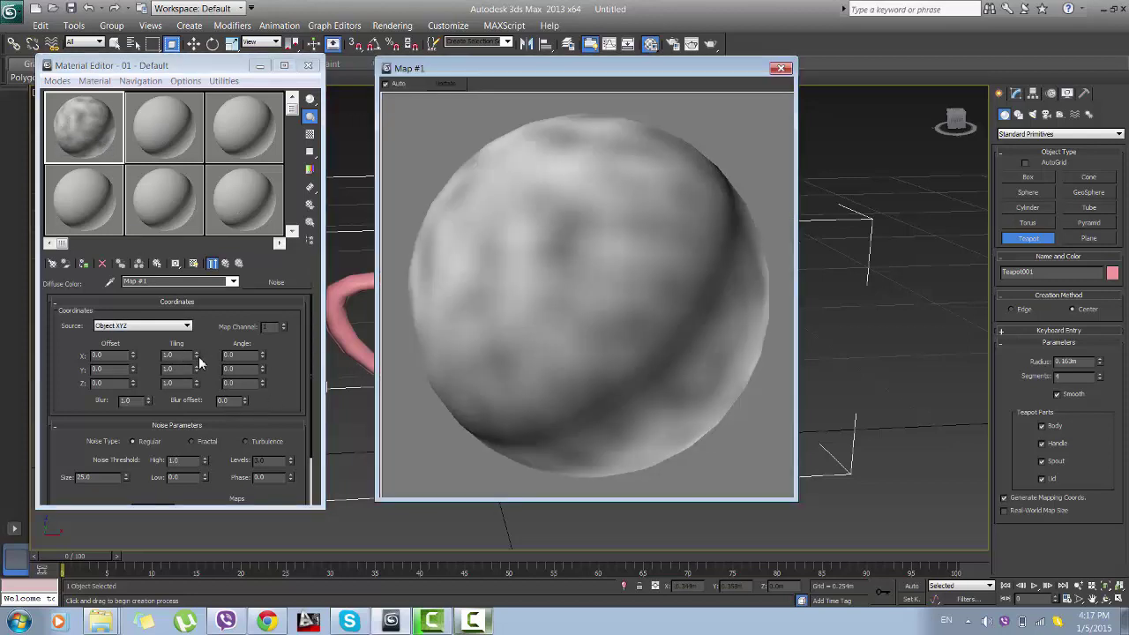
{"action": "double_click", "coordinate": [168, 355]}
{"action": "type", "text": "3"}
{"action": "key", "text": "Tab"}
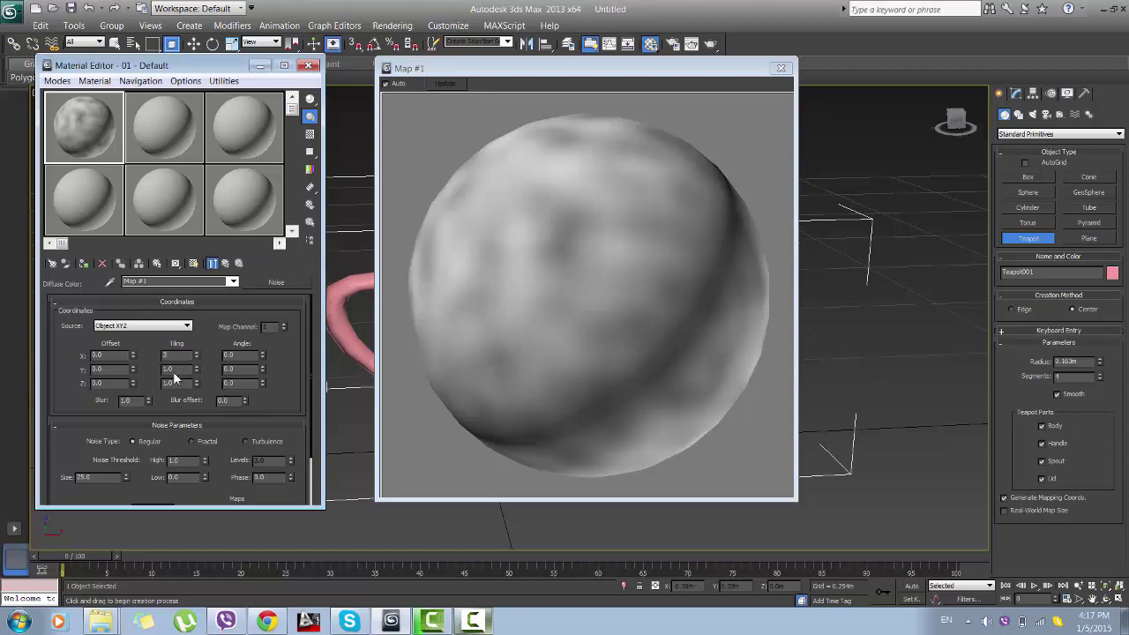
{"action": "type", "text": "3"}
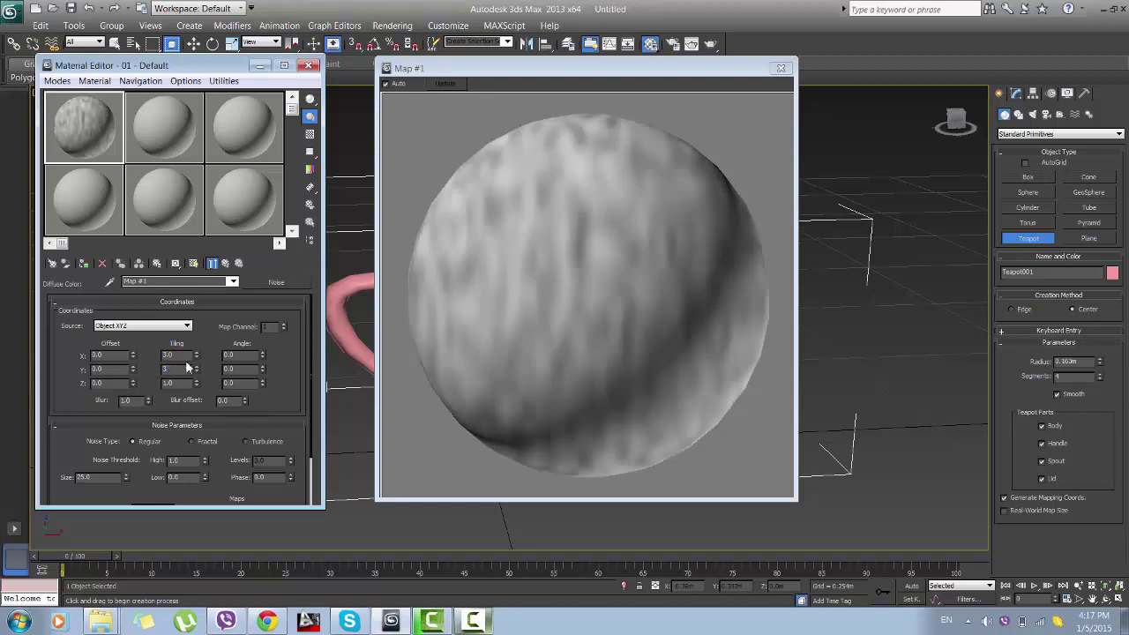
{"action": "key", "text": "Tab"}
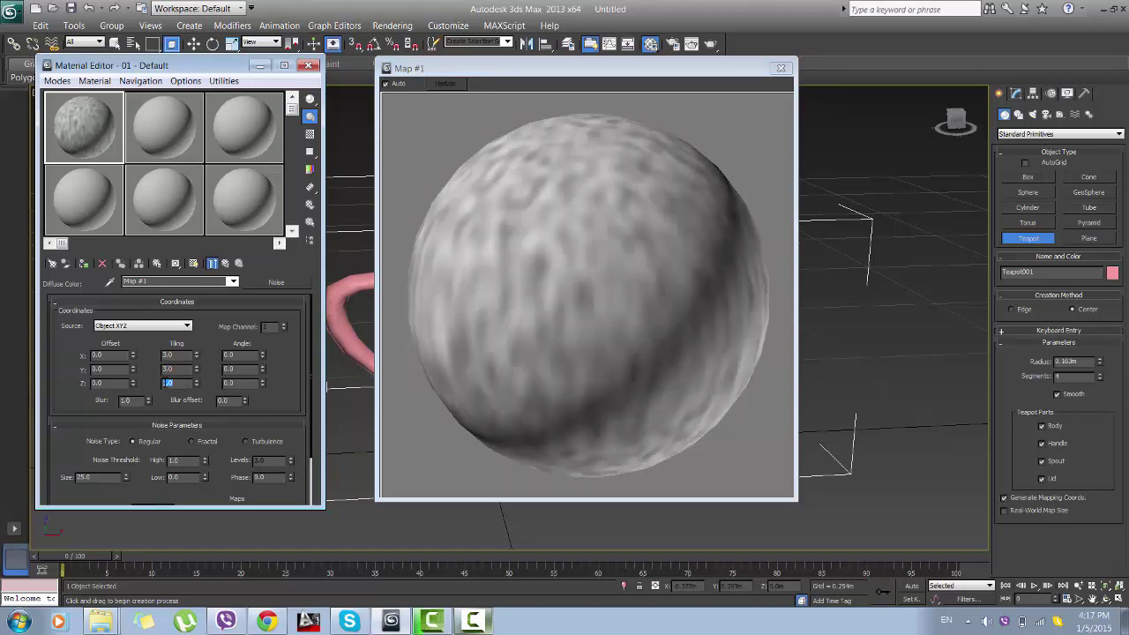
Switch the noise type to Turbulence with a size of 20
{"action": "left_click", "coordinate": [193, 442]}
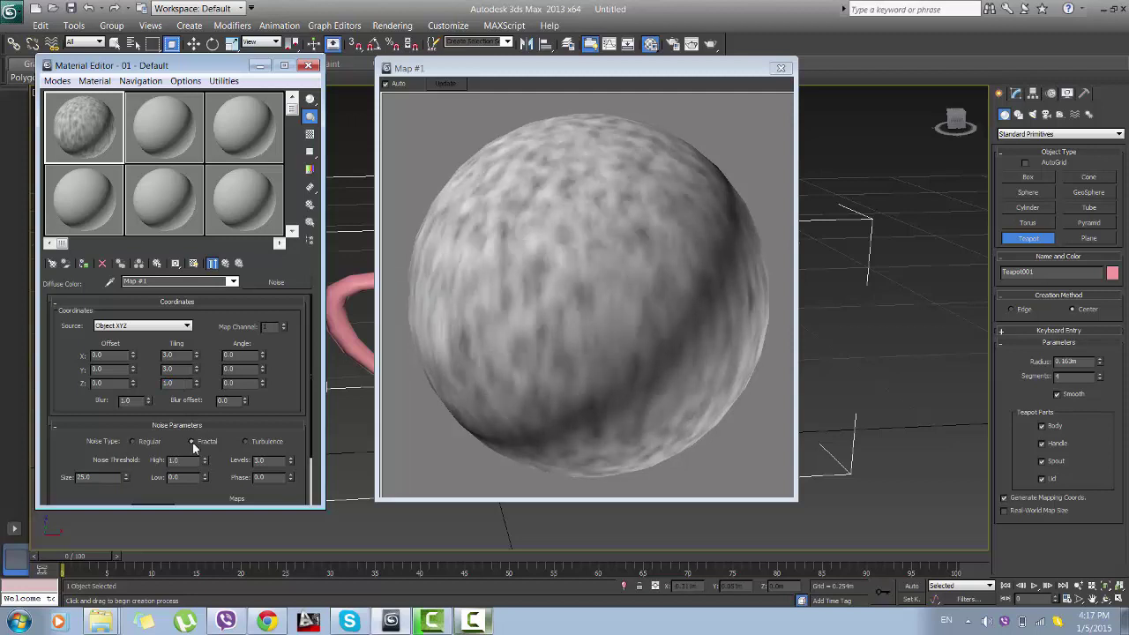
{"action": "left_click", "coordinate": [251, 443]}
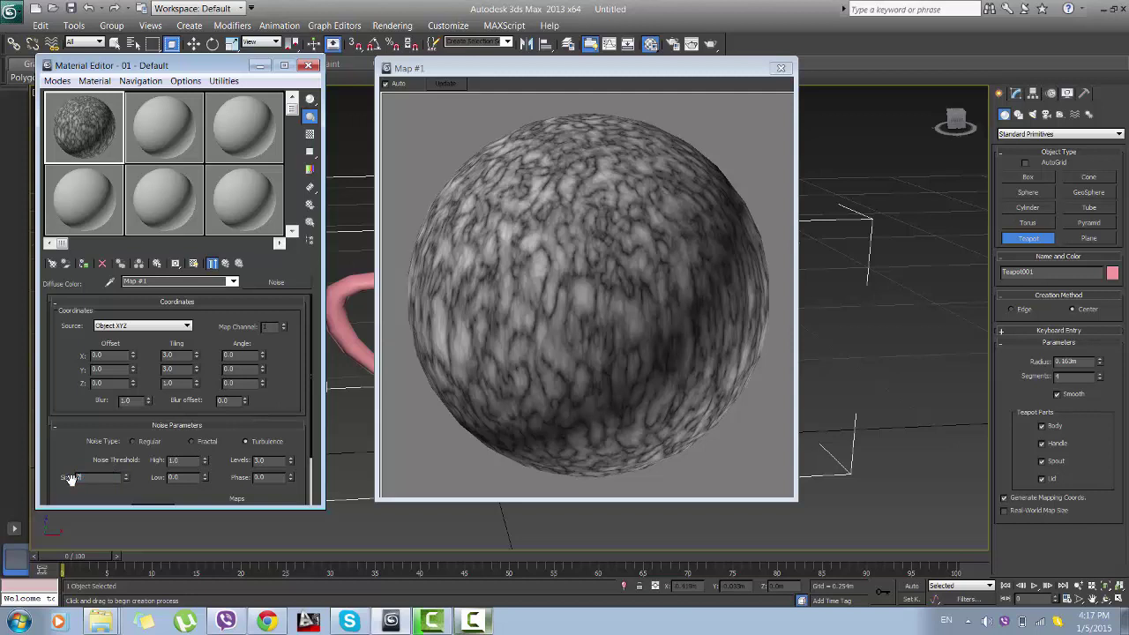
{"action": "type", "text": "15"}
{"action": "key", "text": "Return"}
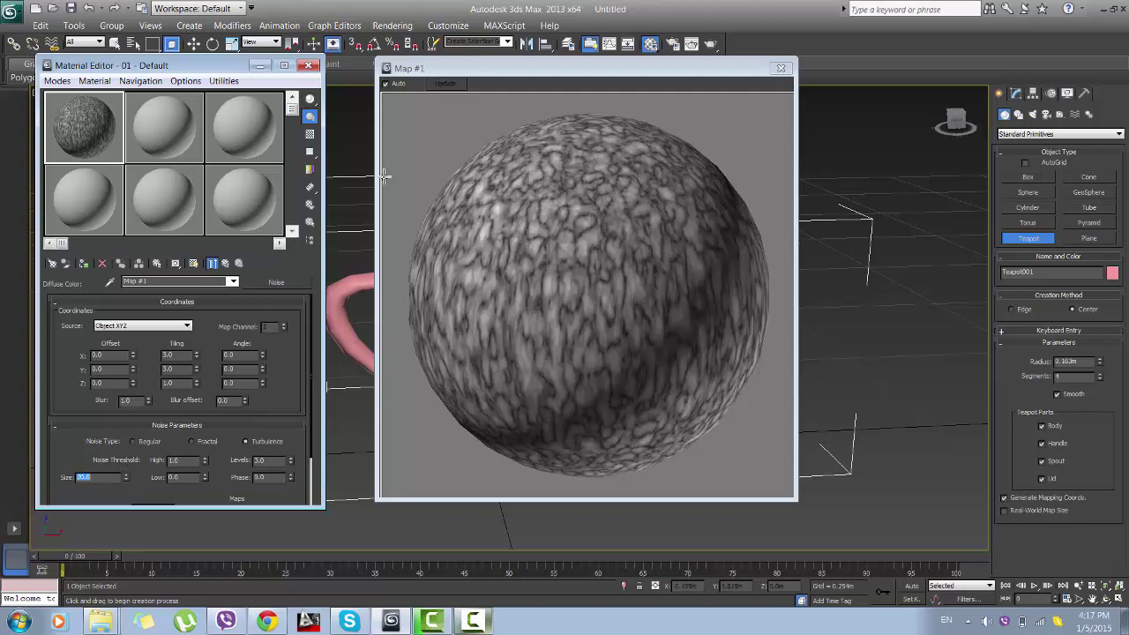
{"action": "scroll", "coordinate": [181, 449], "scroll_direction": "down", "scroll_amount": 3}
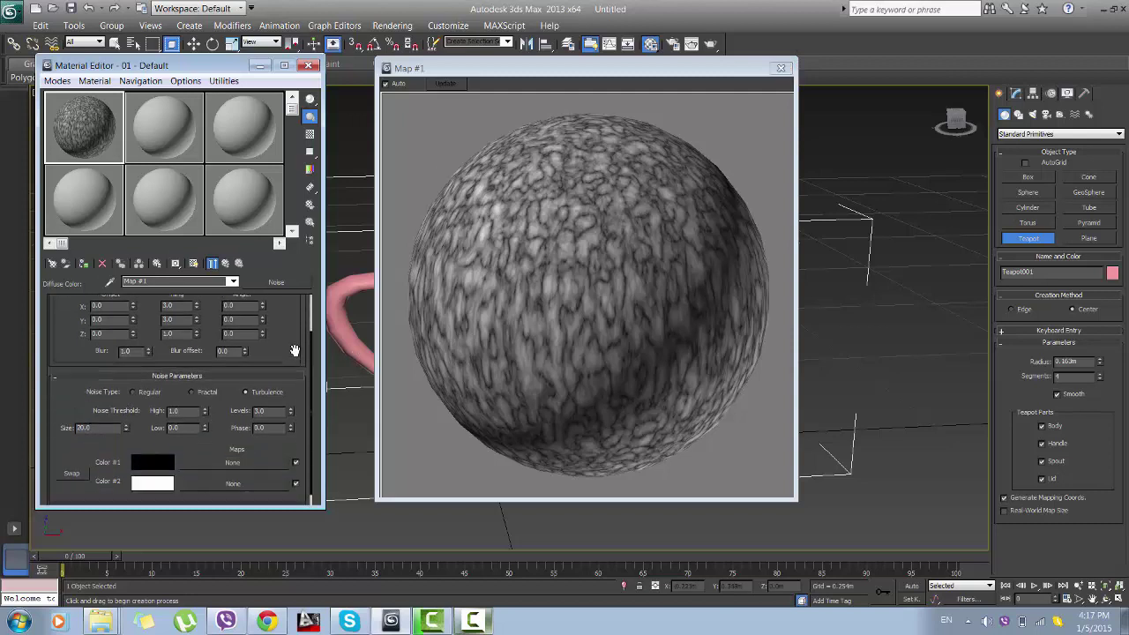
Set the Noise map's Color #1 to blue-violet
{"action": "left_click", "coordinate": [147, 454]}
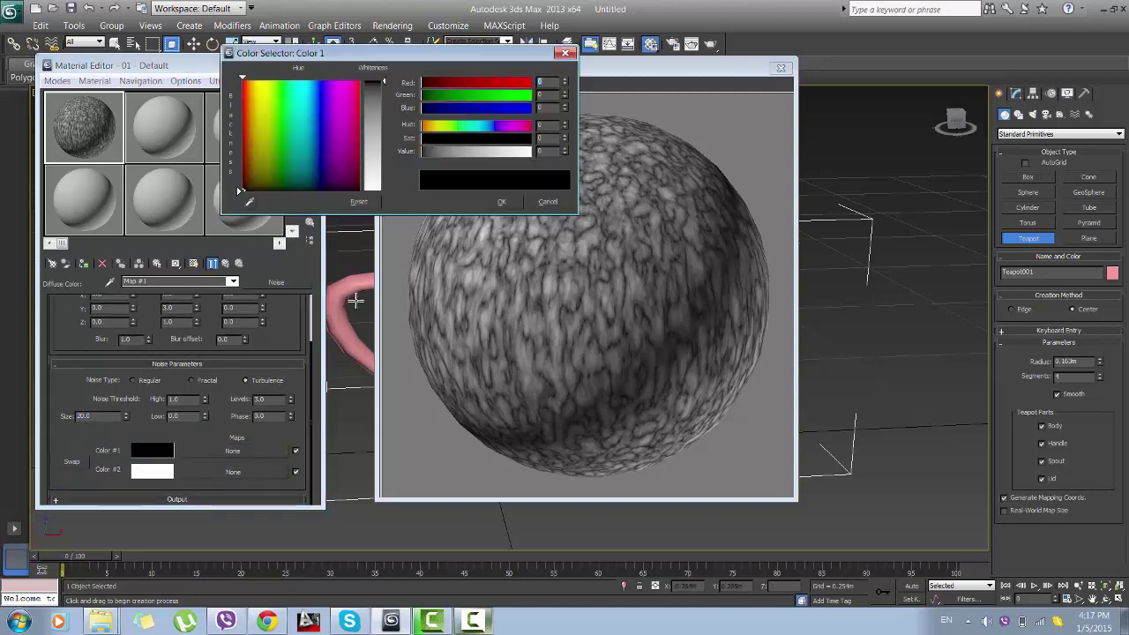
{"action": "left_click", "coordinate": [322, 83]}
{"action": "left_click", "coordinate": [501, 202]}
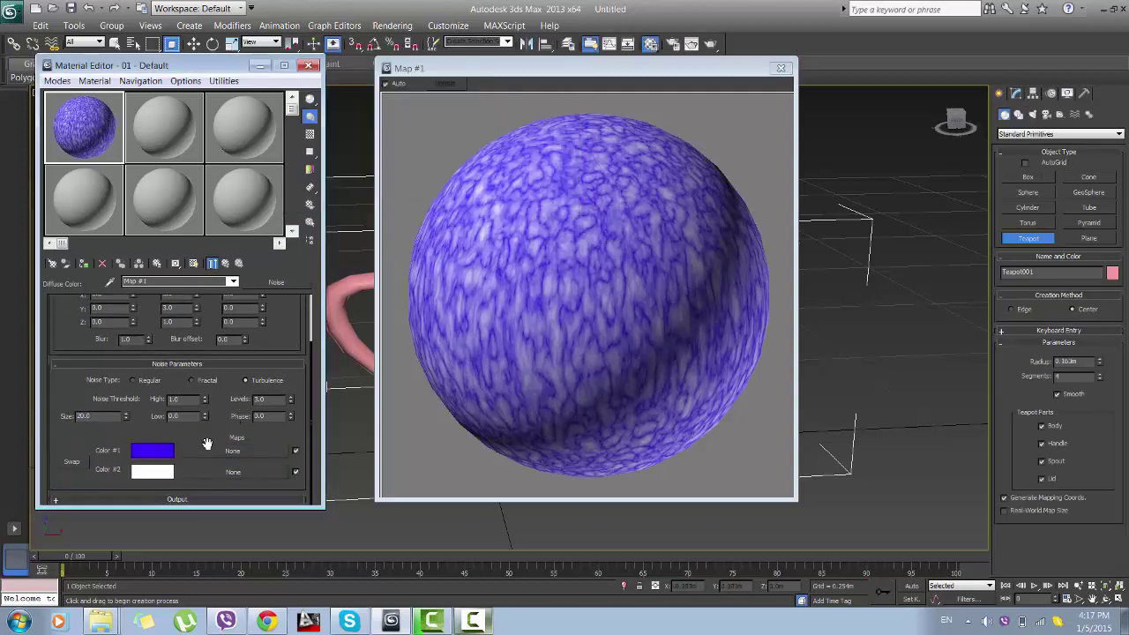
Try a pink-red Color #2 but cancel to keep white, then close the Map #1 preview
{"action": "left_click", "coordinate": [163, 475]}
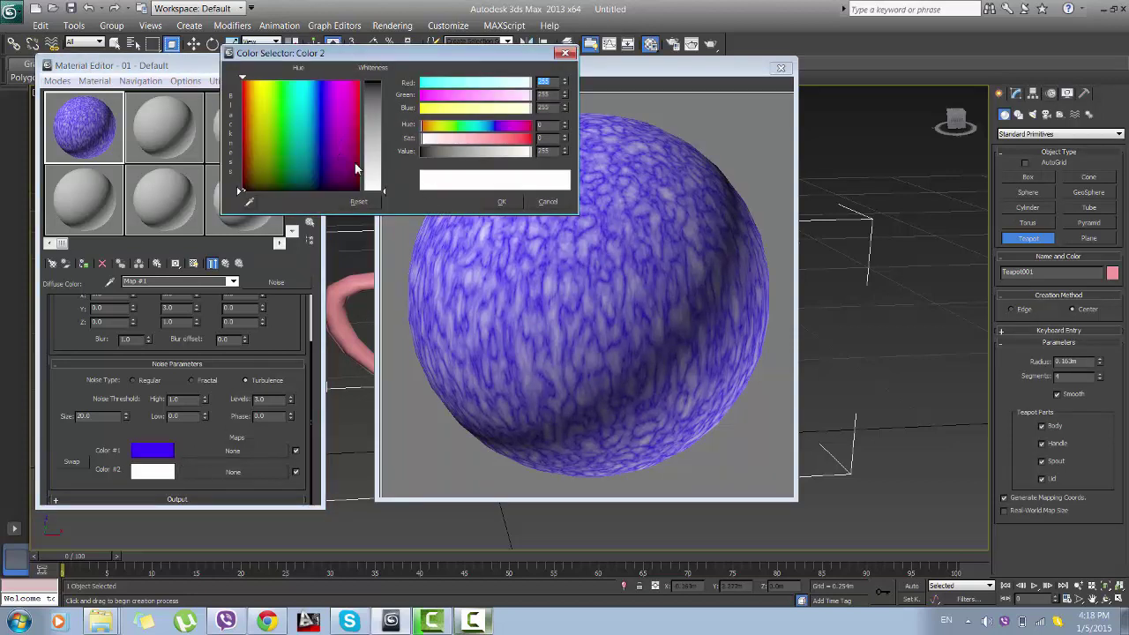
{"action": "left_click", "coordinate": [356, 166]}
{"action": "left_click_drag", "start_coordinate": [508, 145], "coordinate": [529, 139]}
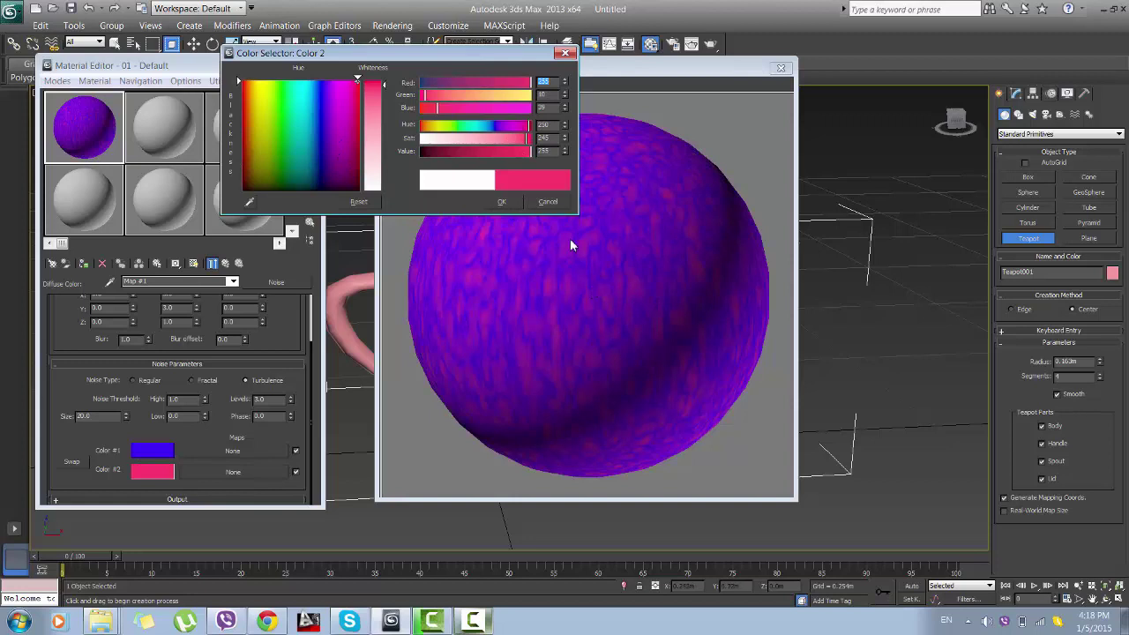
{"action": "left_click", "coordinate": [566, 53]}
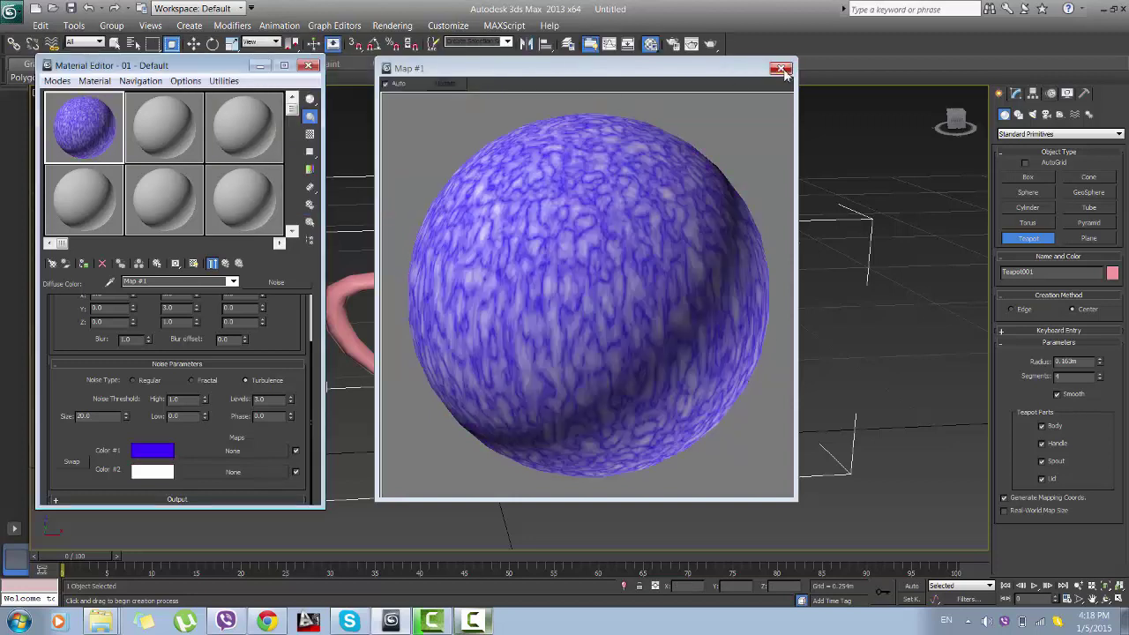
{"action": "left_click", "coordinate": [782, 69]}
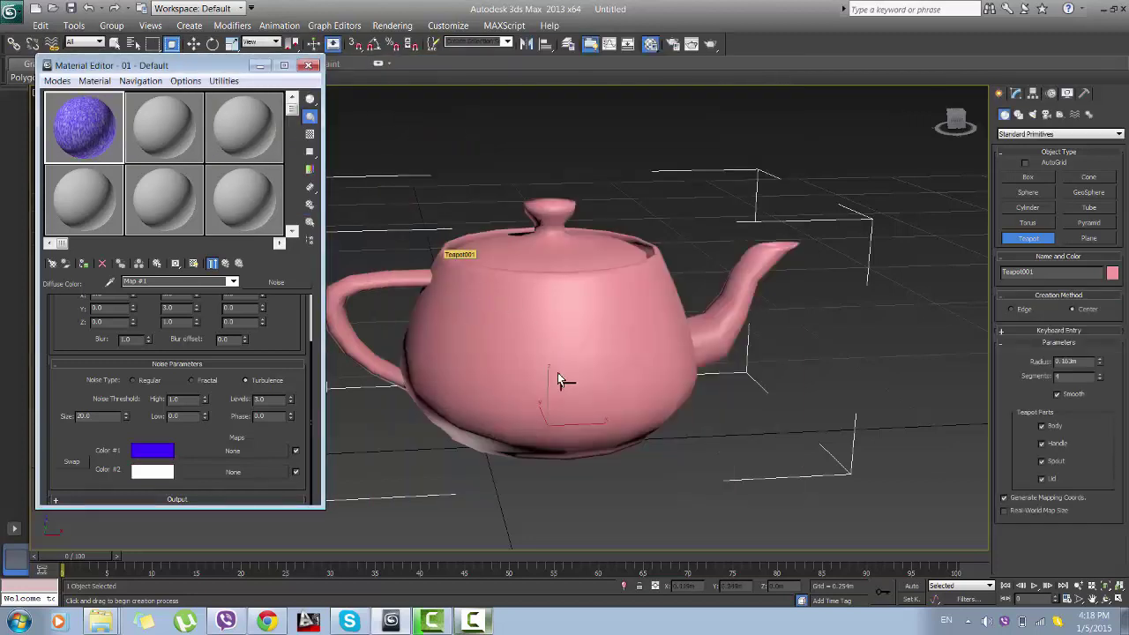
Set the Noise map's Color #2 to a saturated pink-red
{"action": "left_click", "coordinate": [155, 472]}
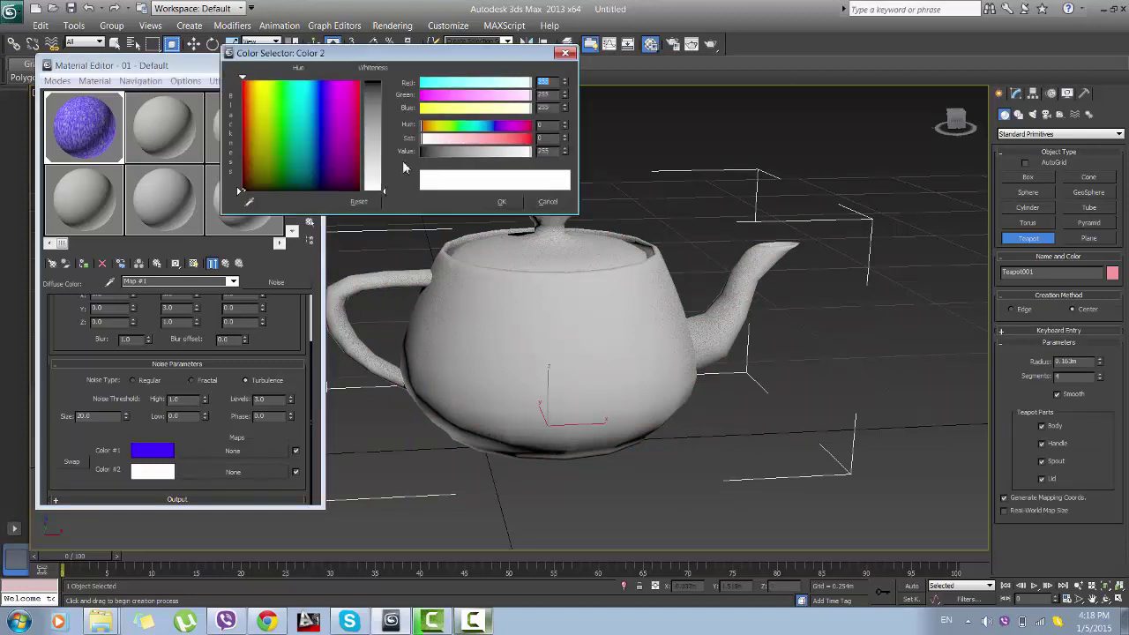
{"action": "left_click", "coordinate": [523, 138]}
{"action": "left_click", "coordinate": [503, 202]}
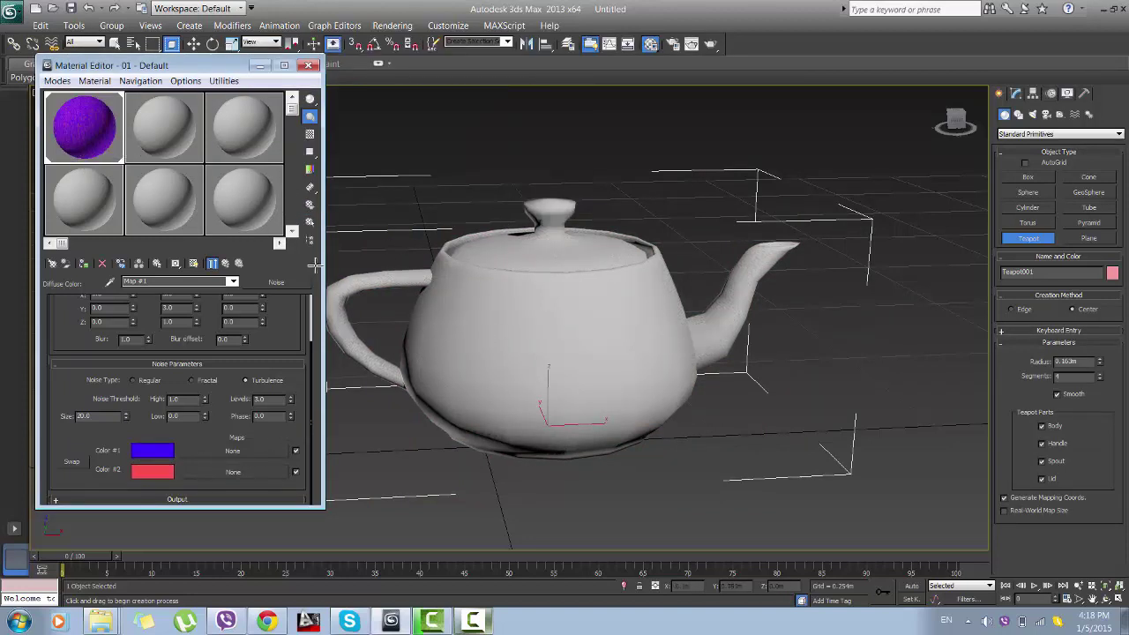
Show the noise material on the teapot in the viewport and test-render the perspective view
{"action": "left_click", "coordinate": [193, 262]}
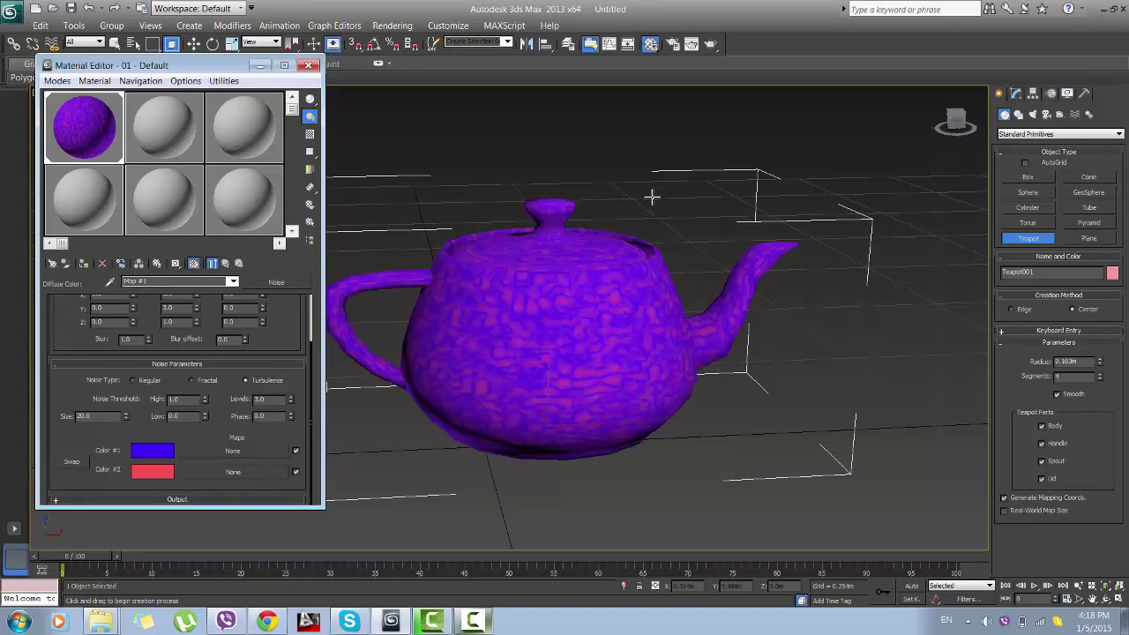
{"action": "left_click", "coordinate": [713, 45]}
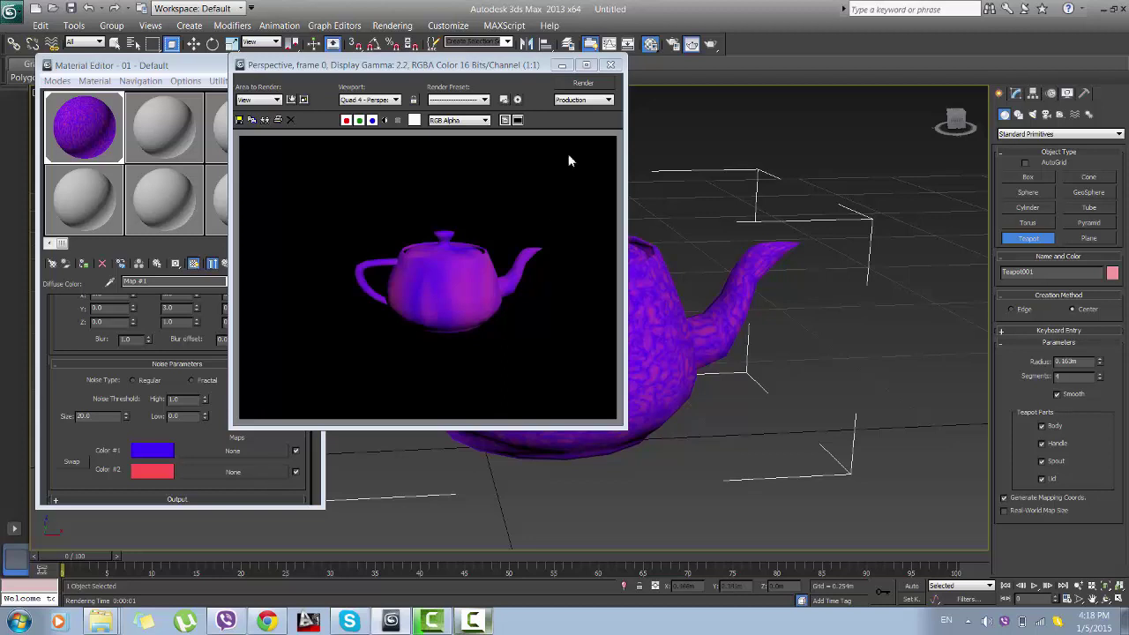
{"action": "left_click", "coordinate": [610, 65]}
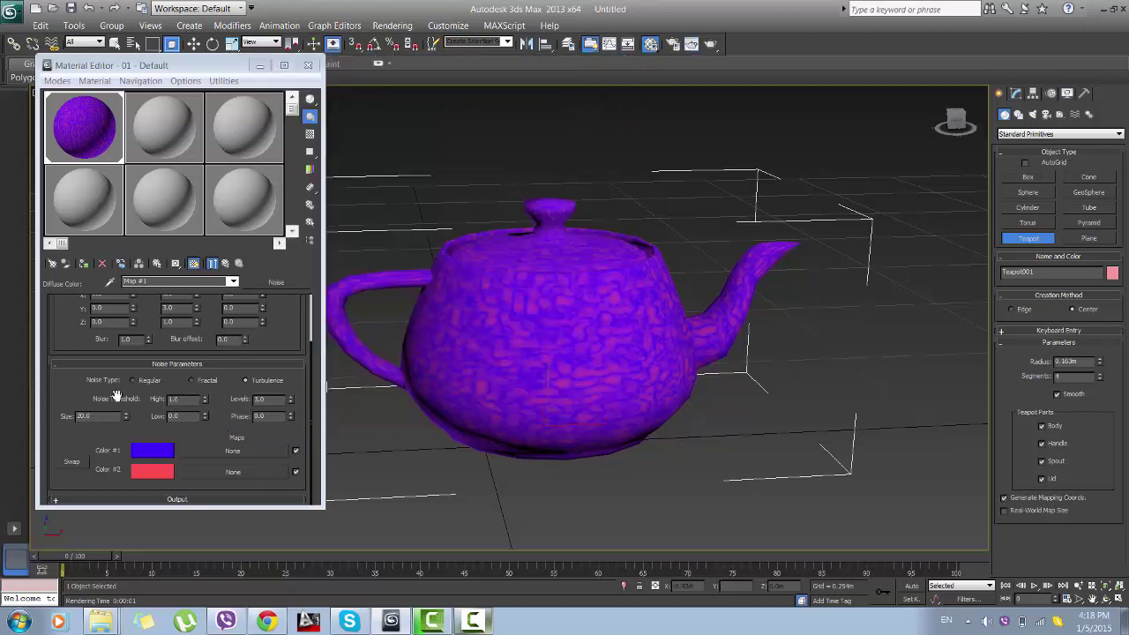
Make Color #1 near-black and Color #2 near-white, and set the noise type to Regular
{"action": "left_click", "coordinate": [145, 451]}
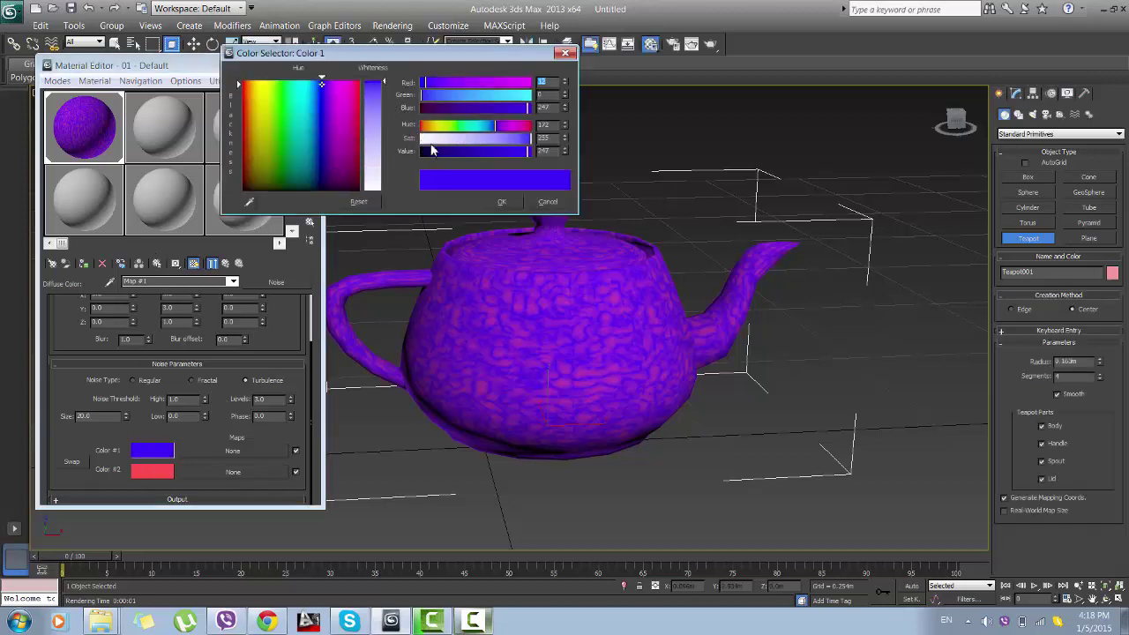
{"action": "left_click", "coordinate": [423, 141]}
{"action": "left_click", "coordinate": [422, 151]}
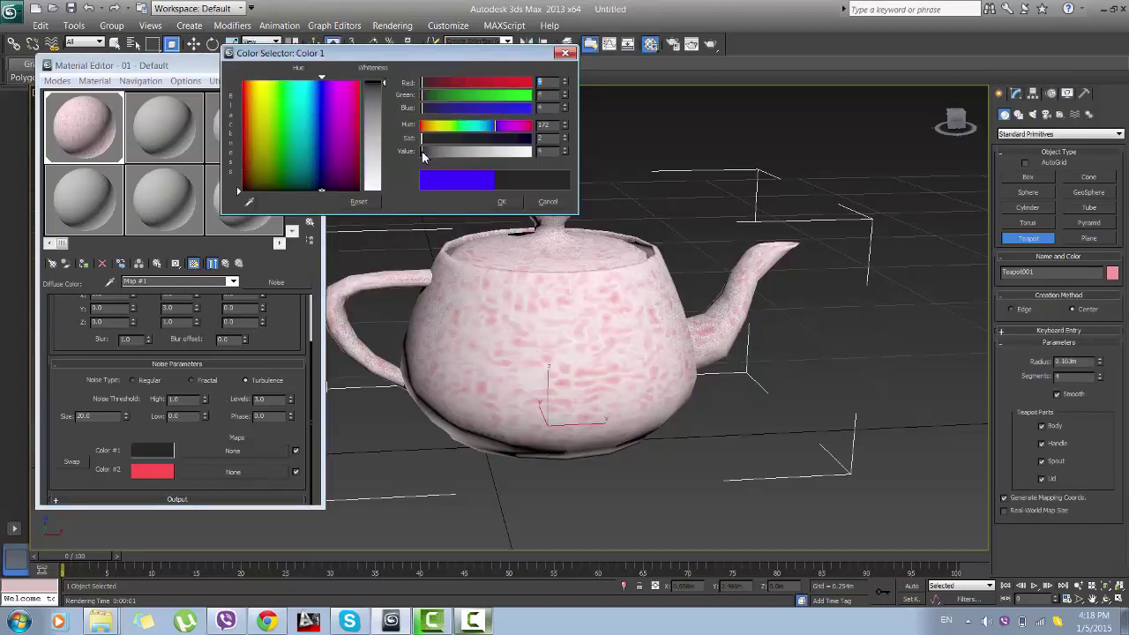
{"action": "left_click", "coordinate": [501, 201]}
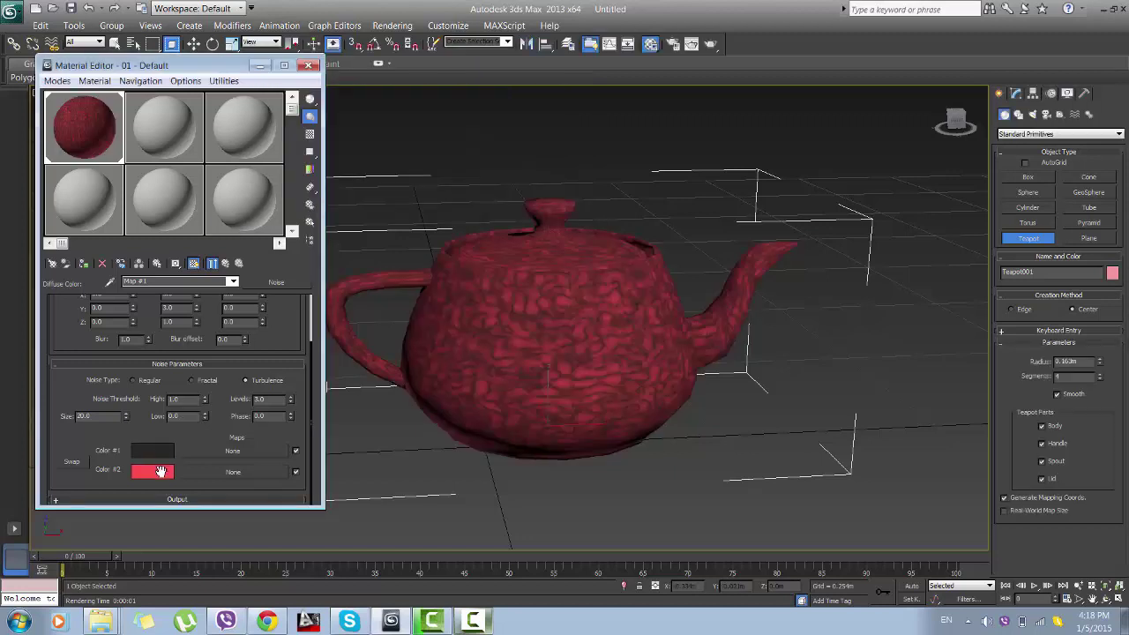
{"action": "left_click", "coordinate": [173, 473]}
{"action": "left_click", "coordinate": [381, 183]}
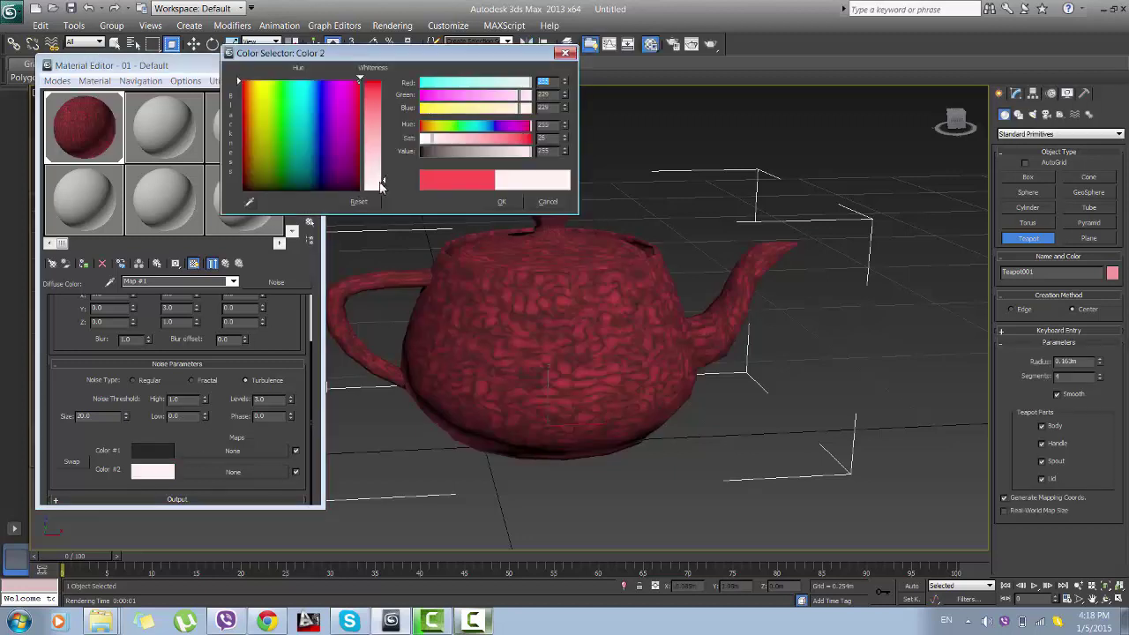
{"action": "left_click", "coordinate": [501, 202]}
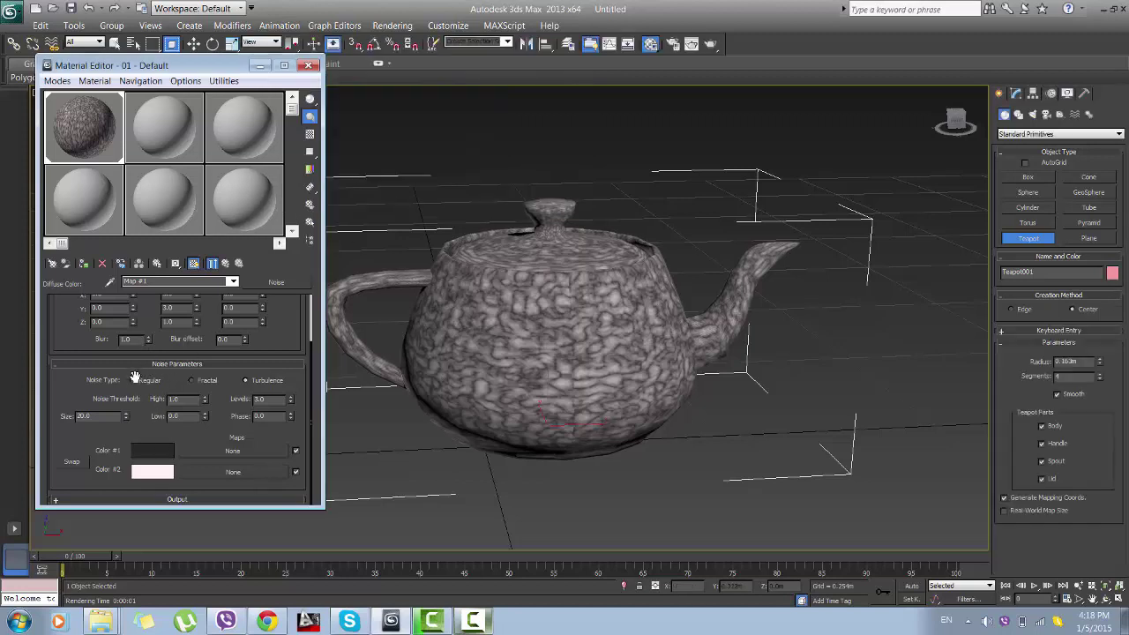
{"action": "left_click", "coordinate": [133, 381]}
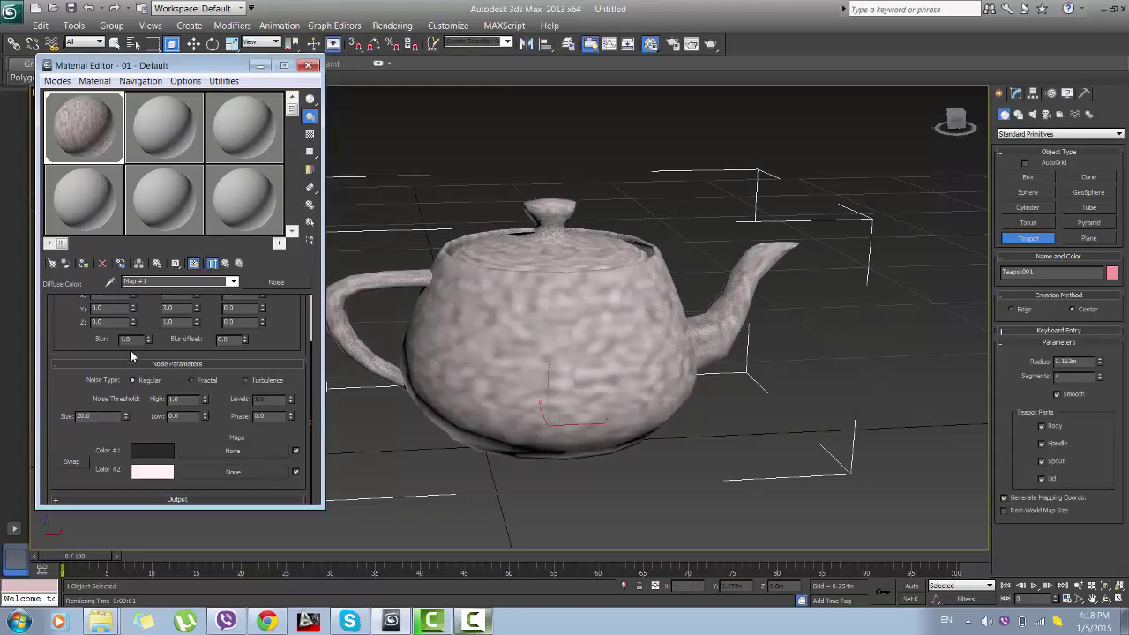
{"action": "scroll", "coordinate": [150, 345], "scroll_direction": "up", "scroll_amount": 2}
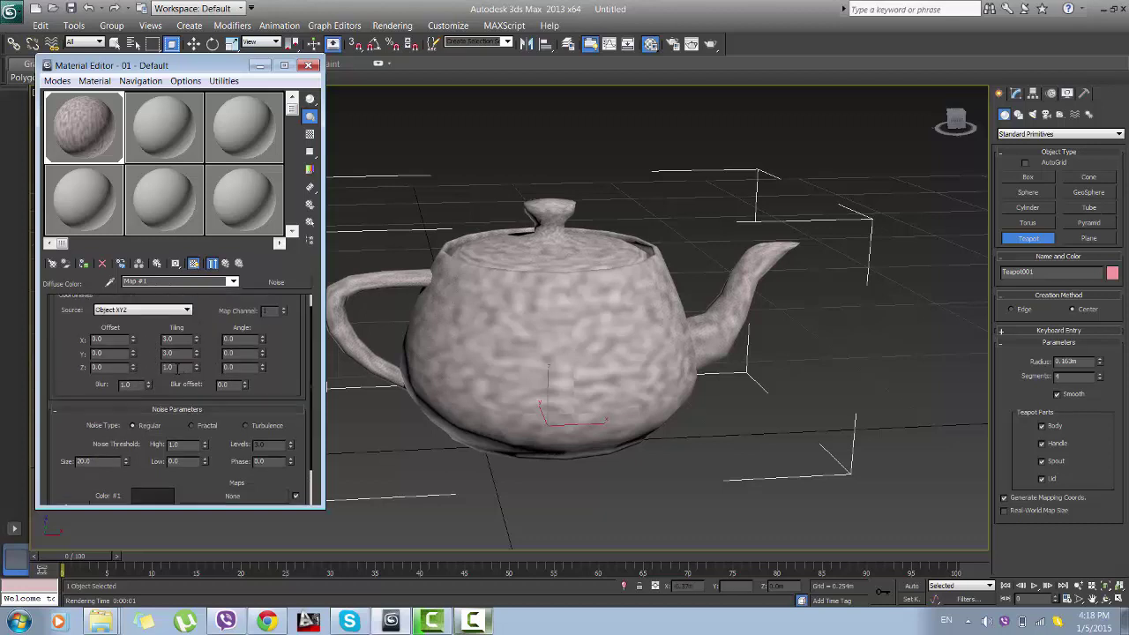
Set the Noise map's Z tiling to 3.0 and return to the parent material
{"action": "left_click_drag", "start_coordinate": [178, 370], "coordinate": [154, 368]}
{"action": "type", "text": "3"}
{"action": "key", "text": "Return"}
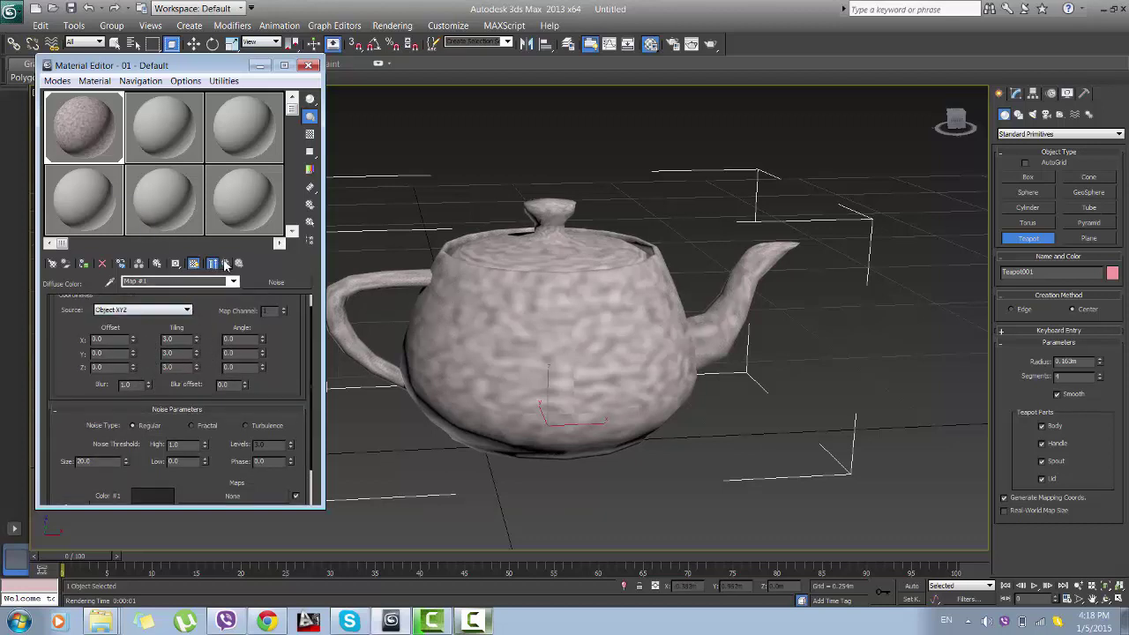
{"action": "left_click", "coordinate": [226, 264]}
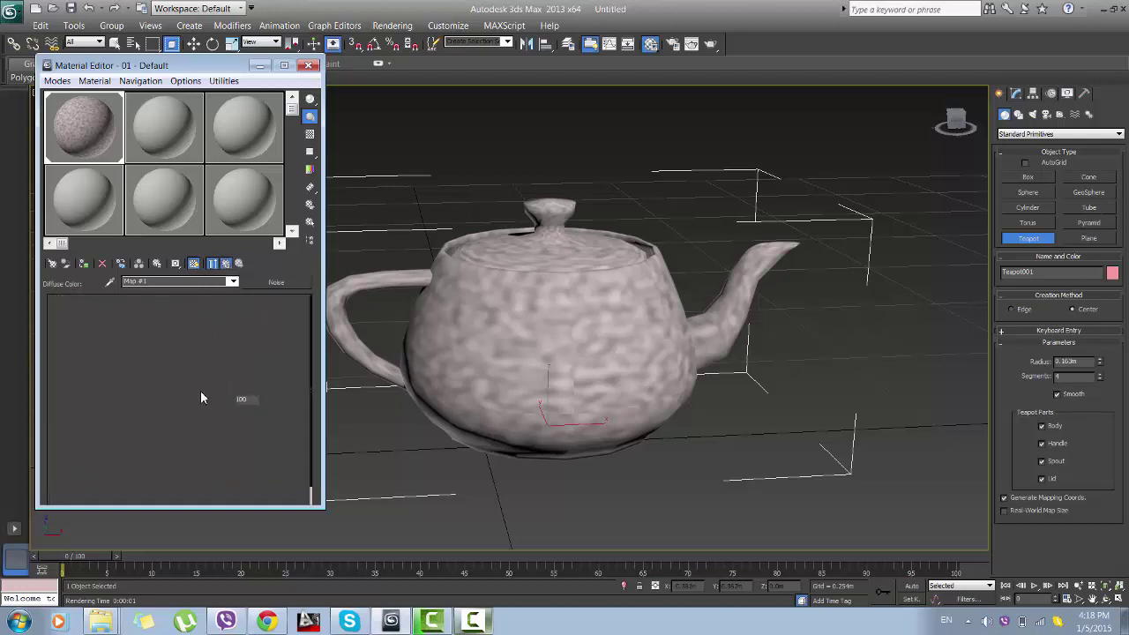
Swap the Noise map from the Diffuse slot into the Bump slot in the Maps rollout
{"action": "scroll", "coordinate": [215, 438], "scroll_direction": "down", "scroll_amount": 2}
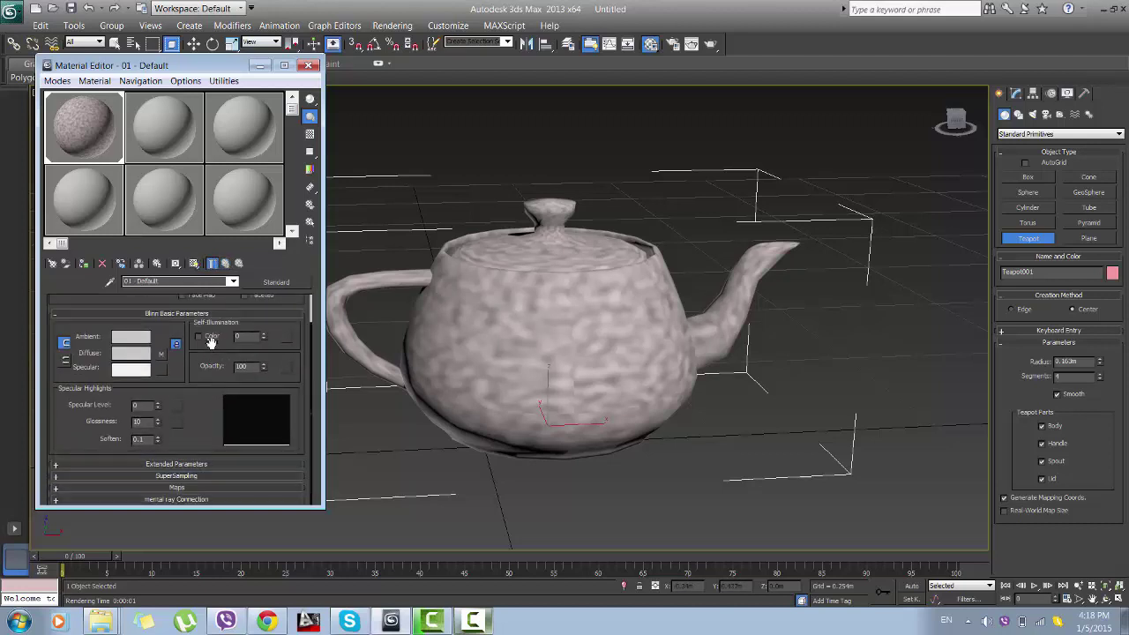
{"action": "left_click", "coordinate": [57, 489]}
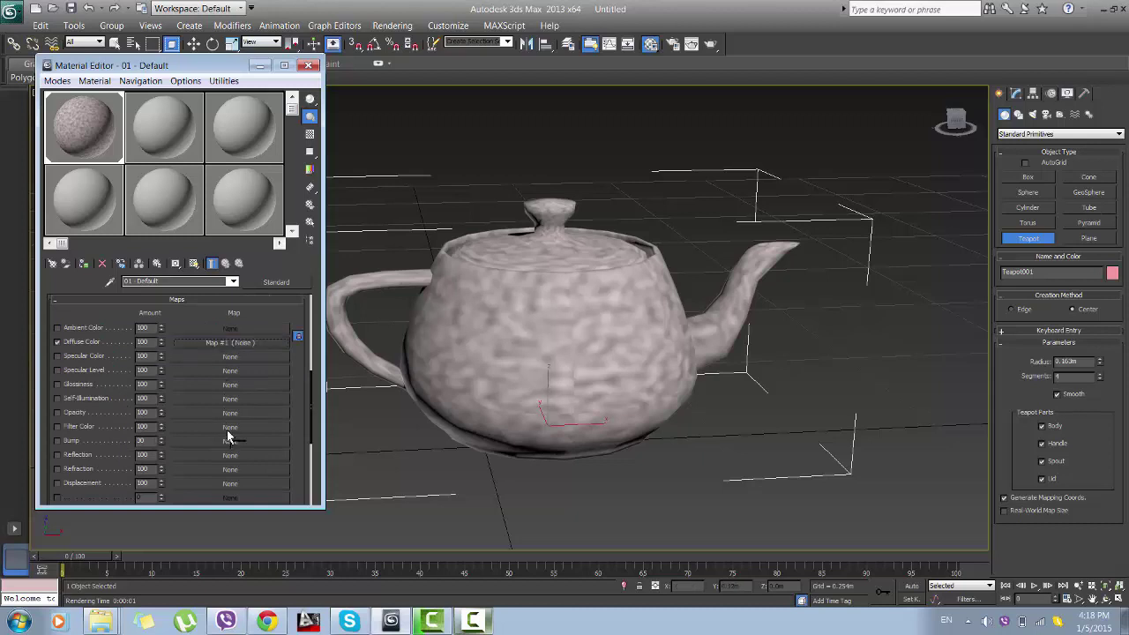
{"action": "left_click_drag", "start_coordinate": [231, 441], "coordinate": [233, 448]}
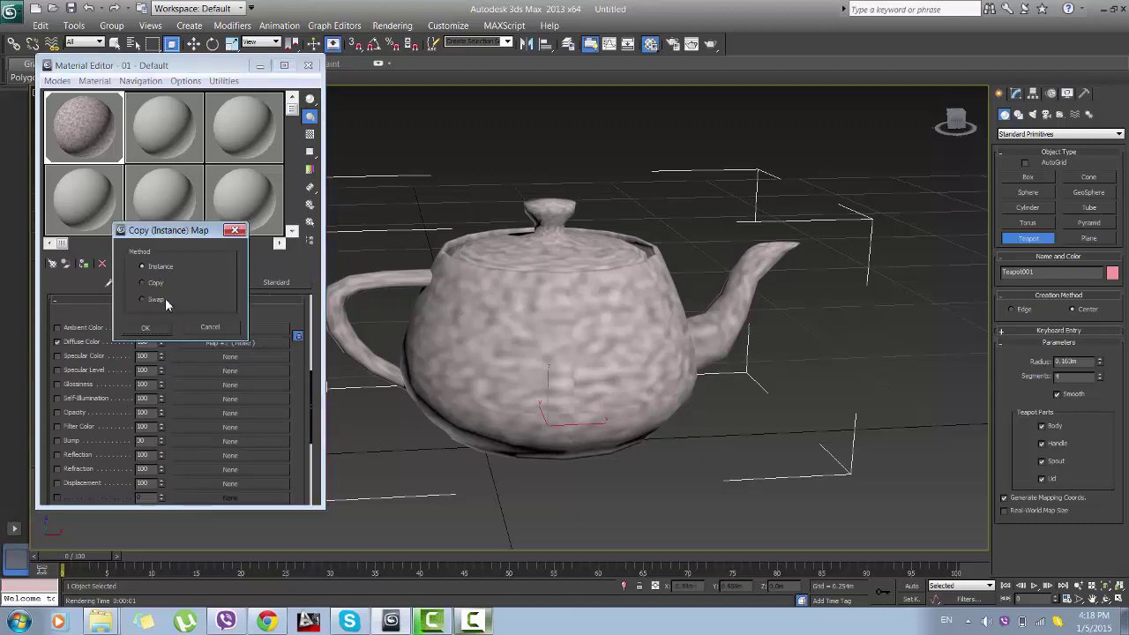
{"action": "left_click", "coordinate": [152, 329]}
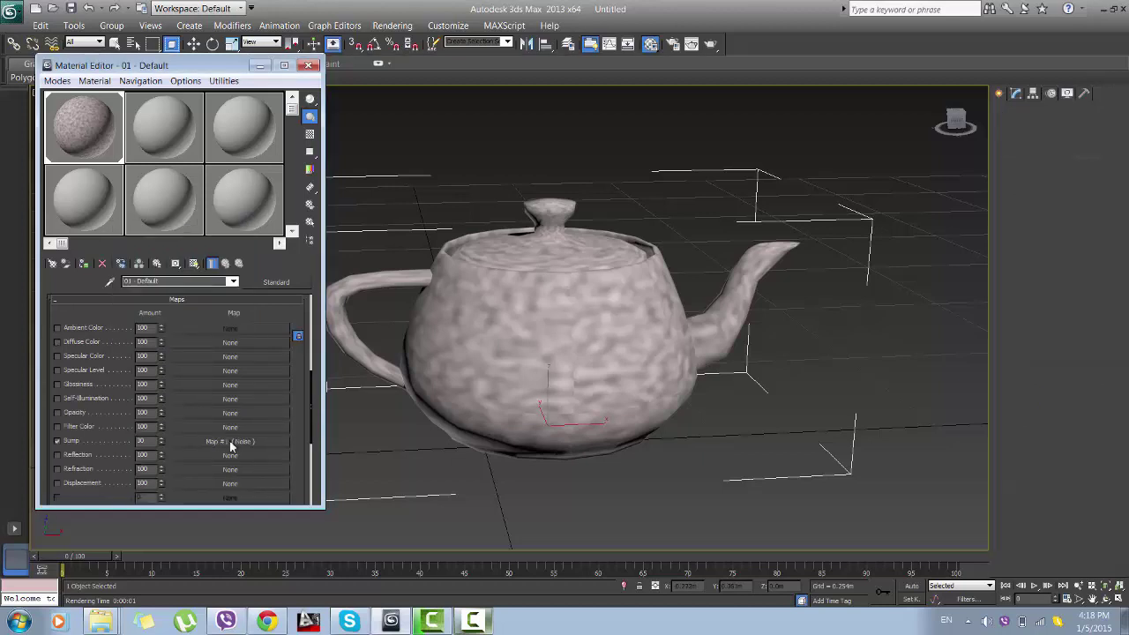
{"action": "double_click", "coordinate": [120, 139]}
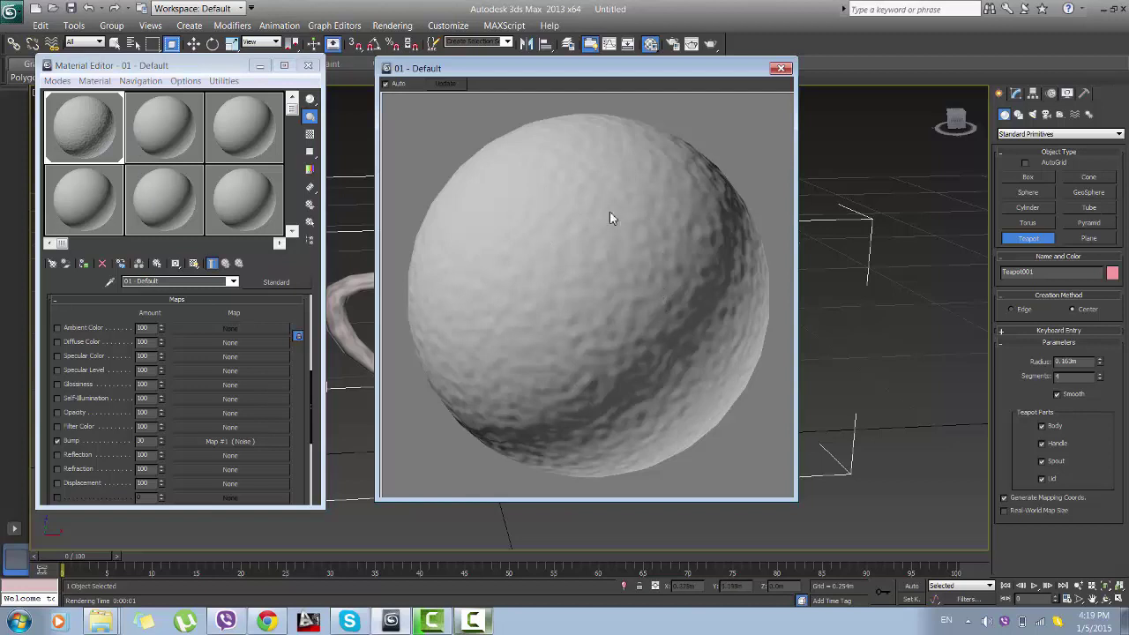
Test-render the teapot to check the Noise bump effect
{"action": "left_click", "coordinate": [780, 68]}
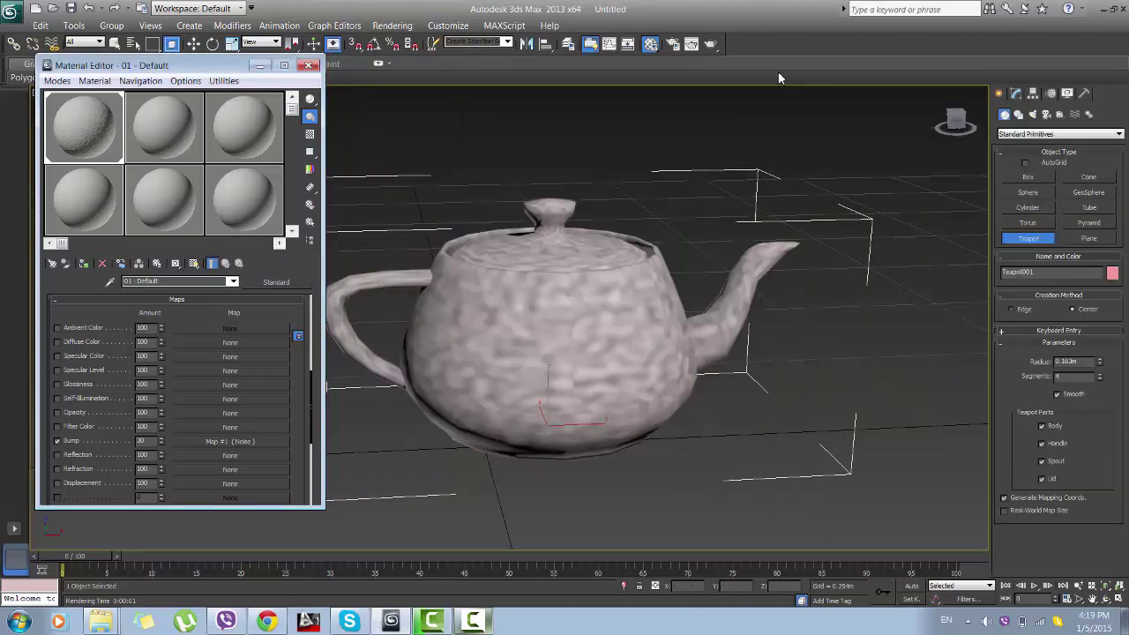
{"action": "left_click", "coordinate": [711, 46]}
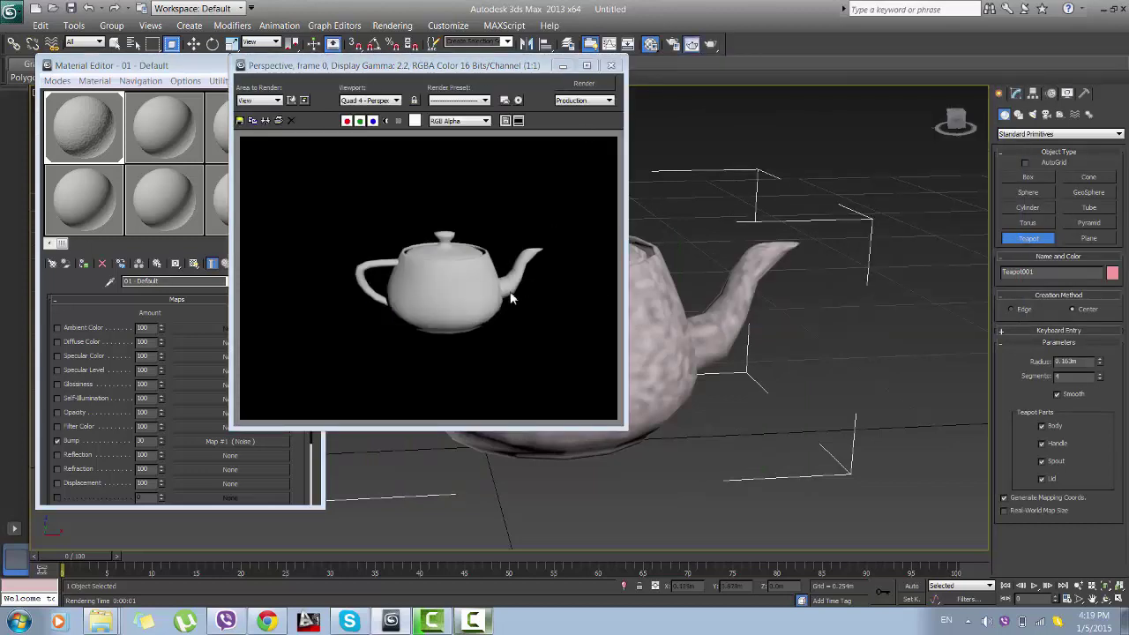
{"action": "scroll", "coordinate": [511, 300], "scroll_direction": "up", "scroll_amount": 1}
{"action": "scroll", "coordinate": [487, 299], "scroll_direction": "up", "scroll_amount": 1}
{"action": "scroll", "coordinate": [426, 288], "scroll_direction": "down", "scroll_amount": 1}
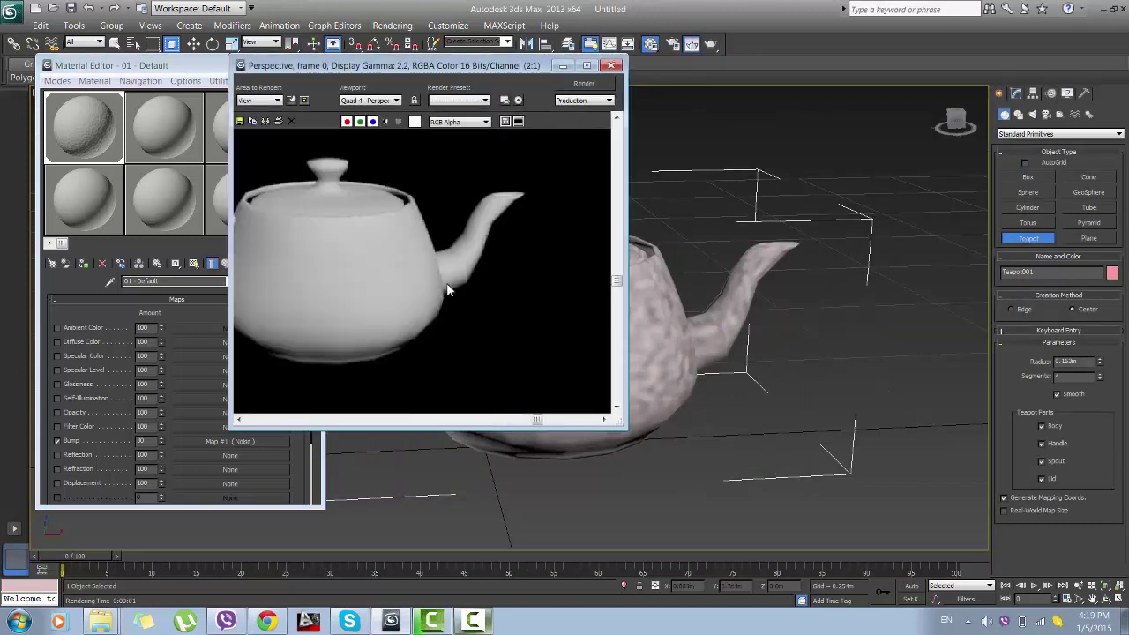
{"action": "left_click", "coordinate": [611, 65]}
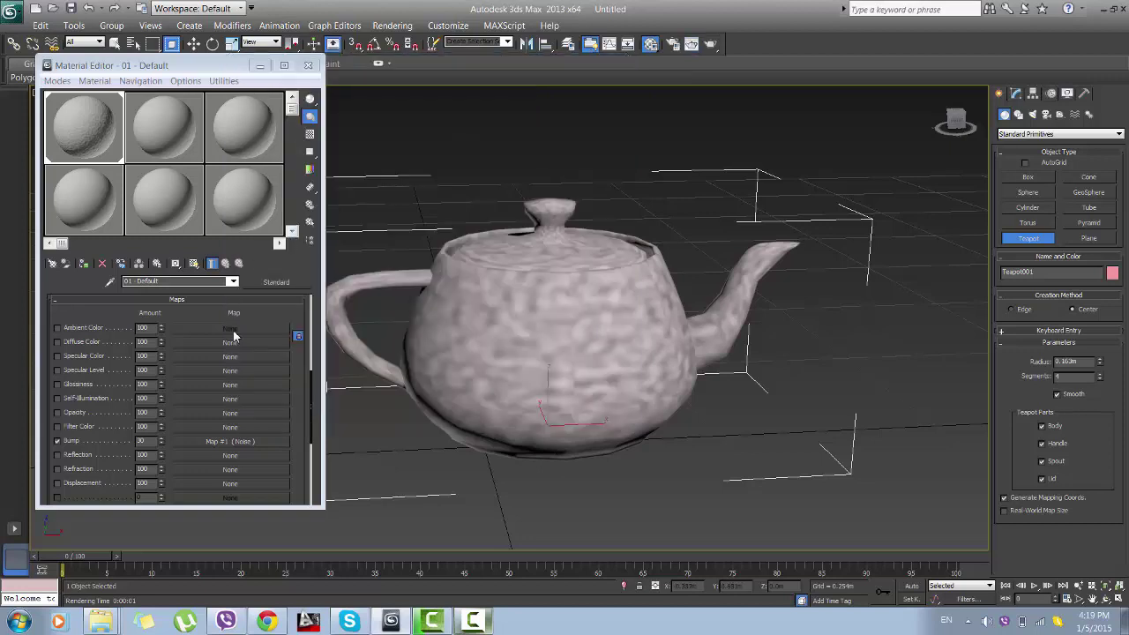
Reduce the bump Noise size to 10 and render the teapot again
{"action": "left_click", "coordinate": [243, 441]}
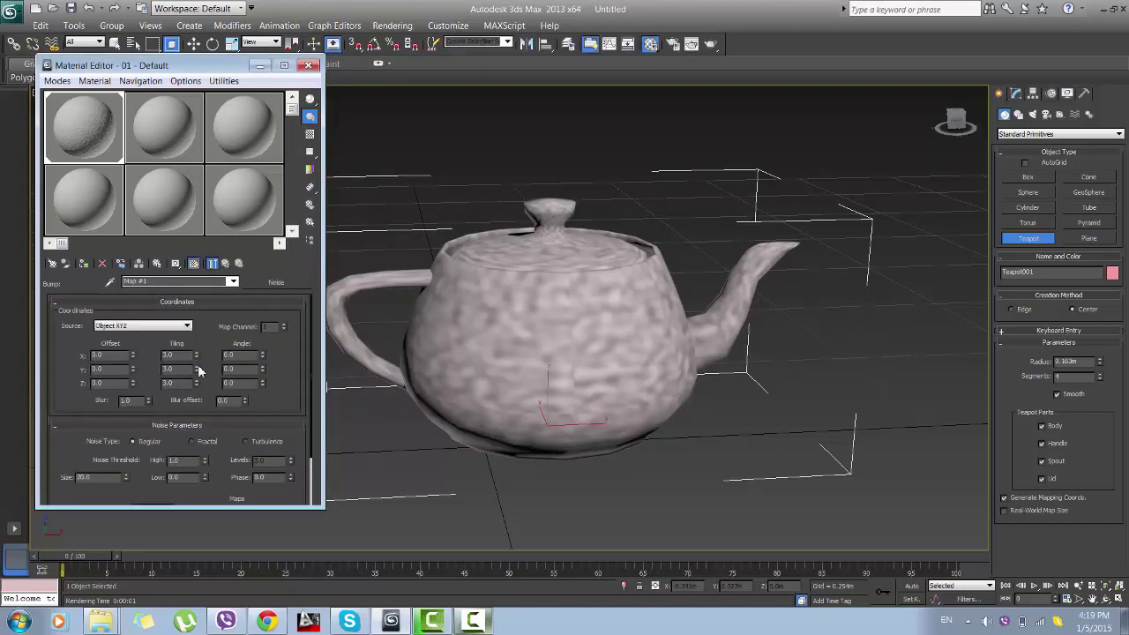
{"action": "left_click_drag", "start_coordinate": [92, 482], "coordinate": [70, 487]}
{"action": "type", "text": "10"}
{"action": "left_click", "coordinate": [711, 46]}
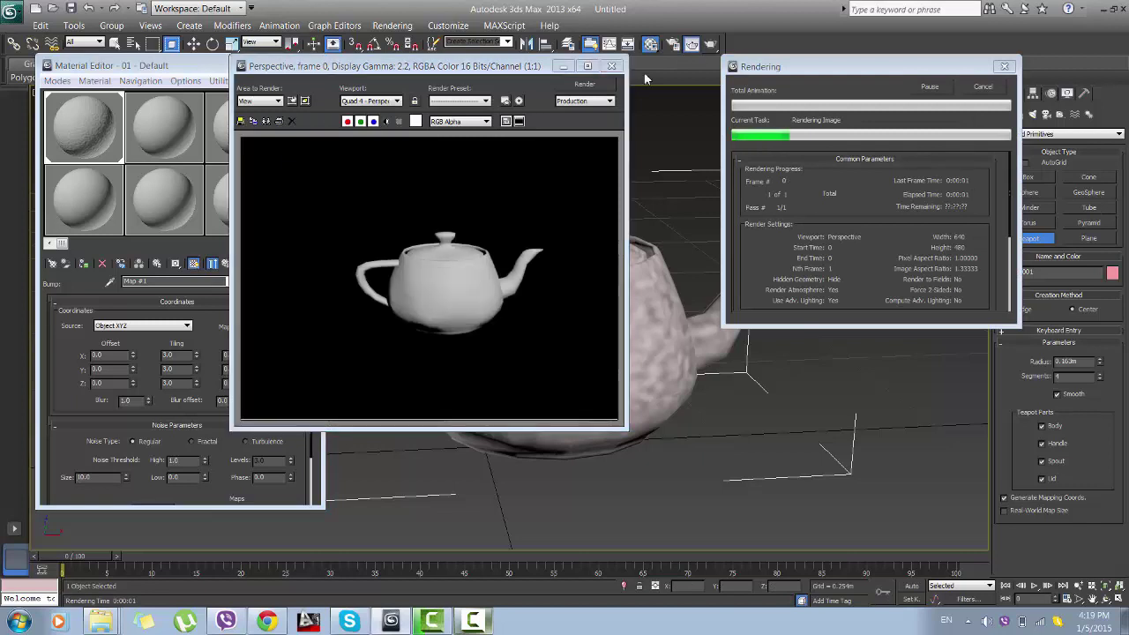
{"action": "left_click", "coordinate": [611, 65]}
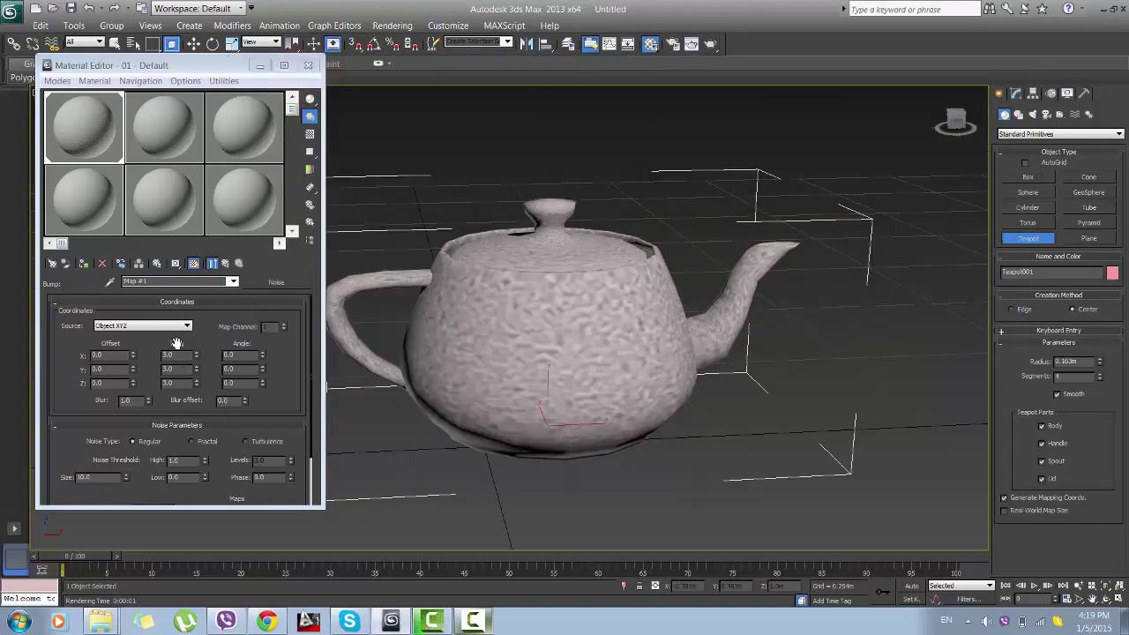
Increase the Bump amount from 30 to 50 and test-render the deeper dimples
{"action": "left_click", "coordinate": [225, 269]}
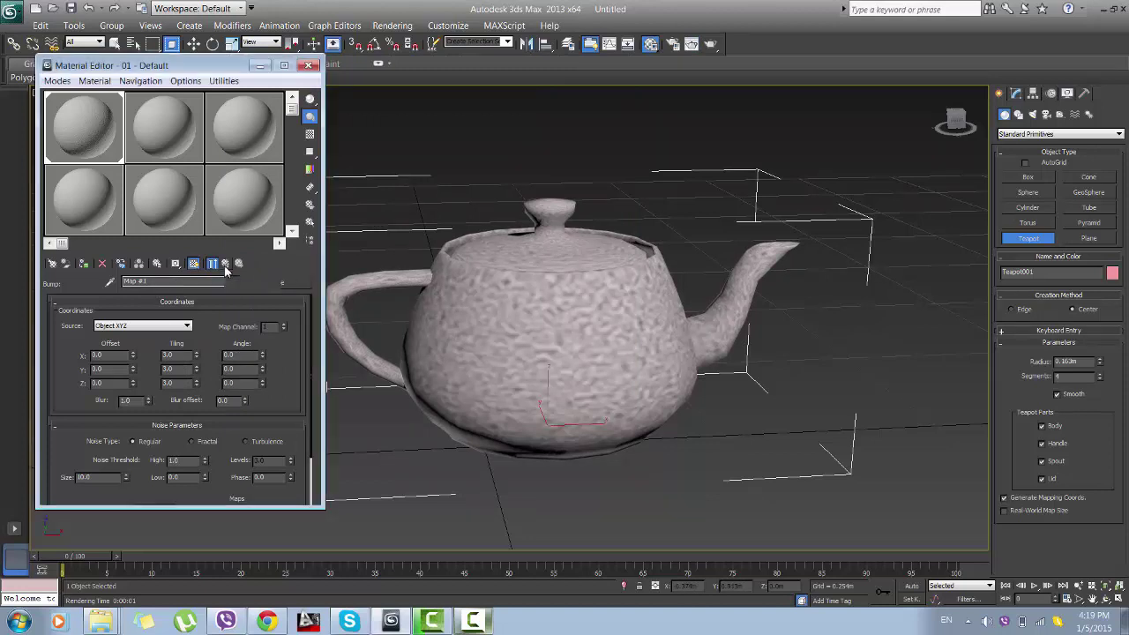
{"action": "key", "text": "Up"}
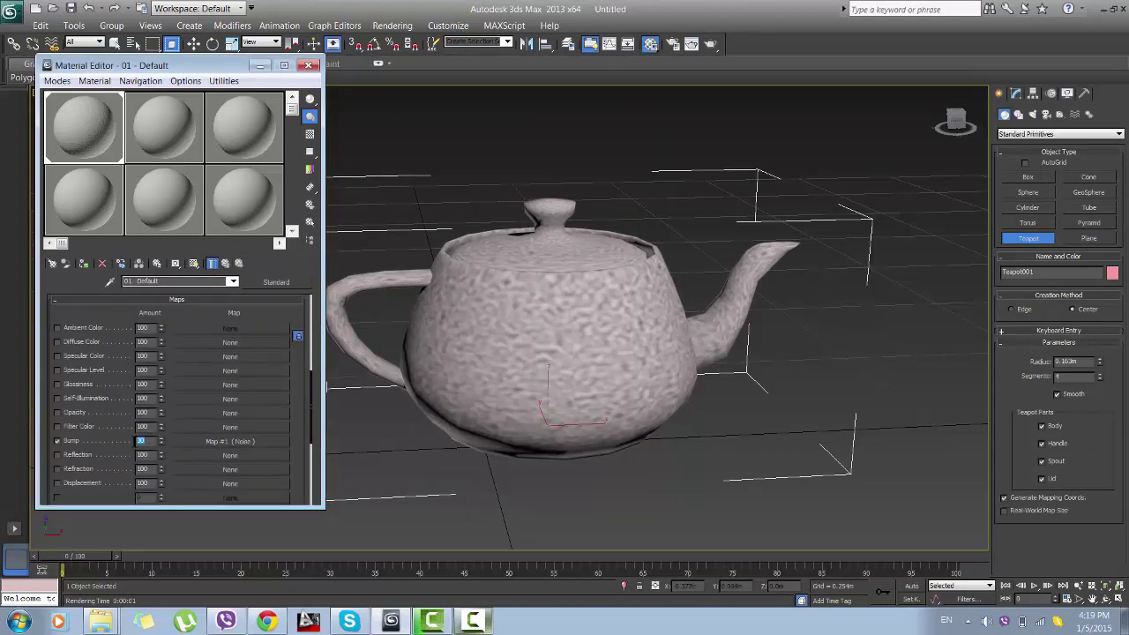
{"action": "type", "text": "0"}
{"action": "left_click", "coordinate": [712, 46]}
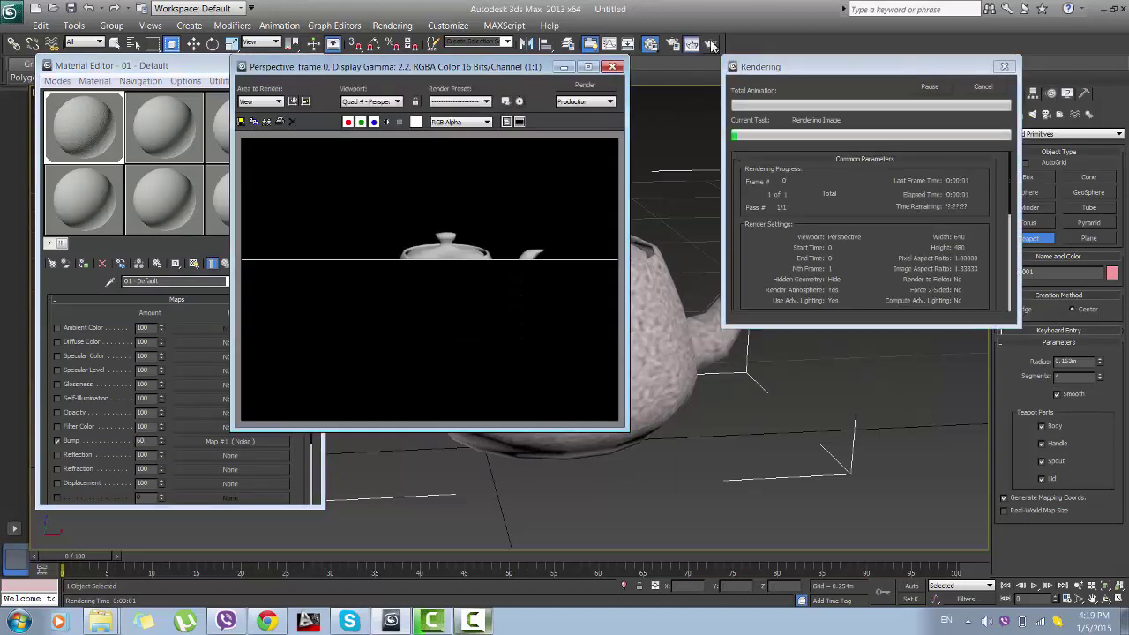
{"action": "left_click", "coordinate": [612, 66]}
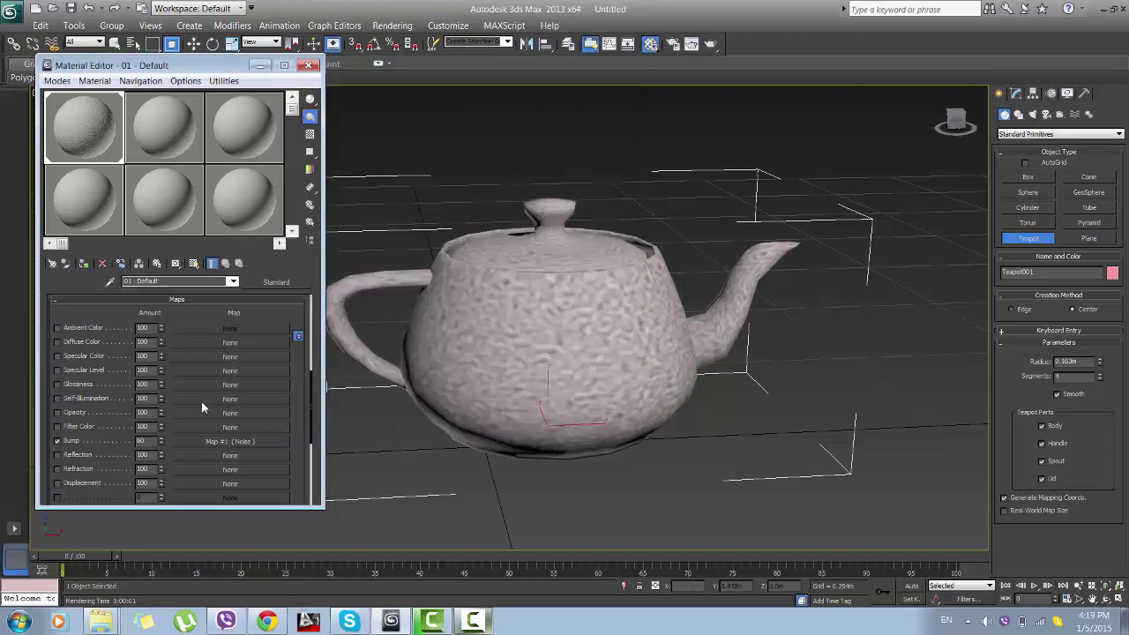
Set the bump Noise tiling to 10 in X, Y and Z and test-render the teapot
{"action": "left_click", "coordinate": [212, 443]}
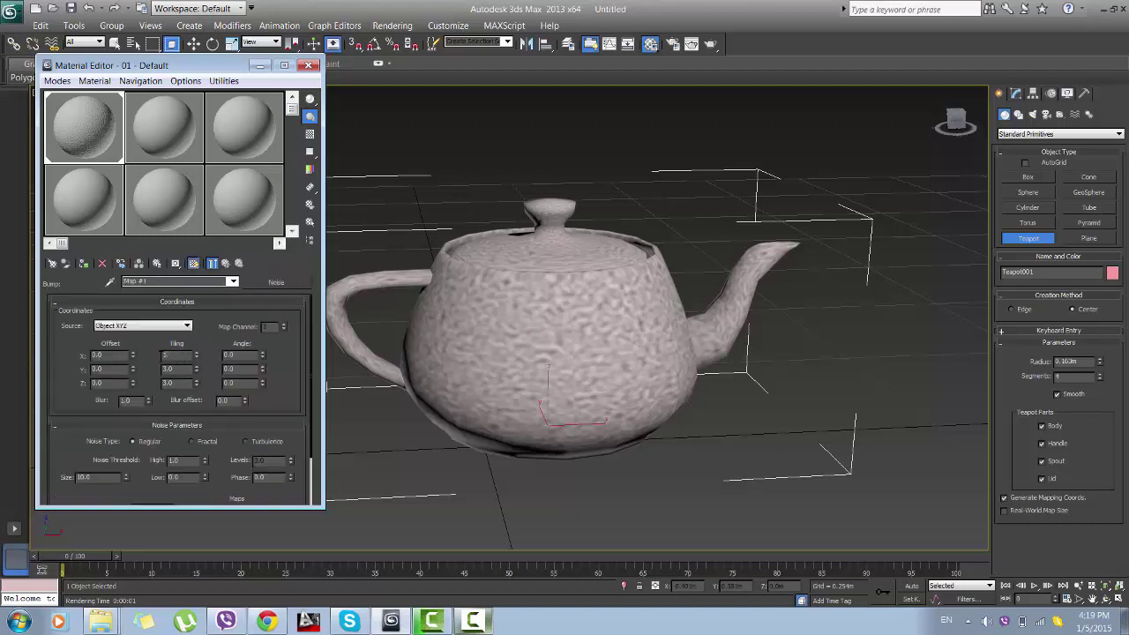
{"action": "key", "text": "Tab"}
{"action": "type", "text": "10"}
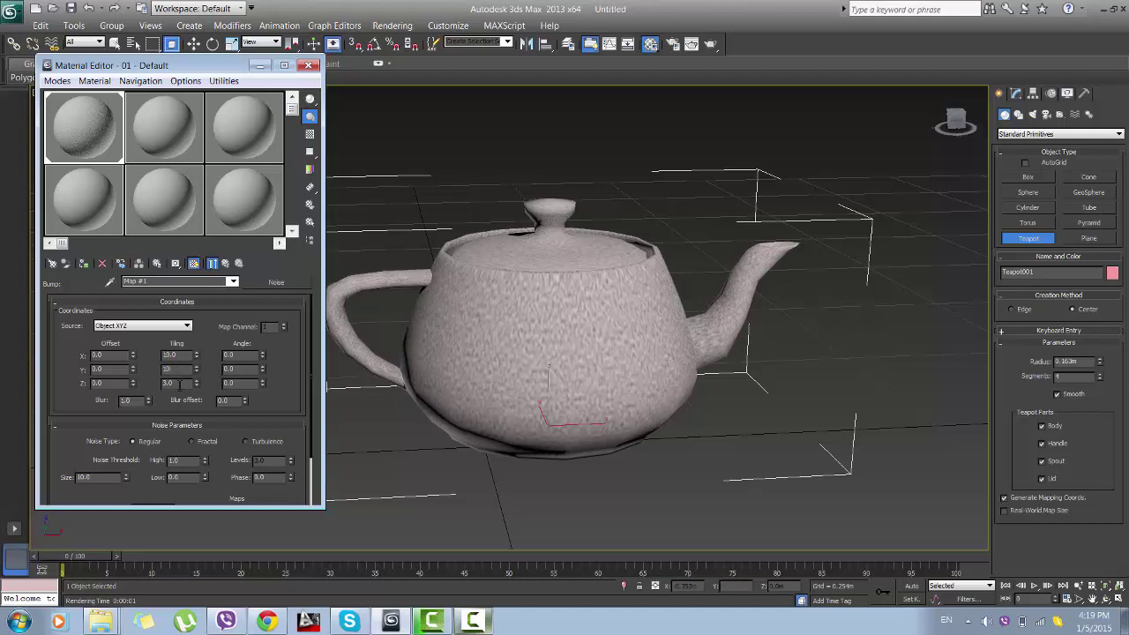
{"action": "key", "text": "Tab"}
{"action": "type", "text": "0"}
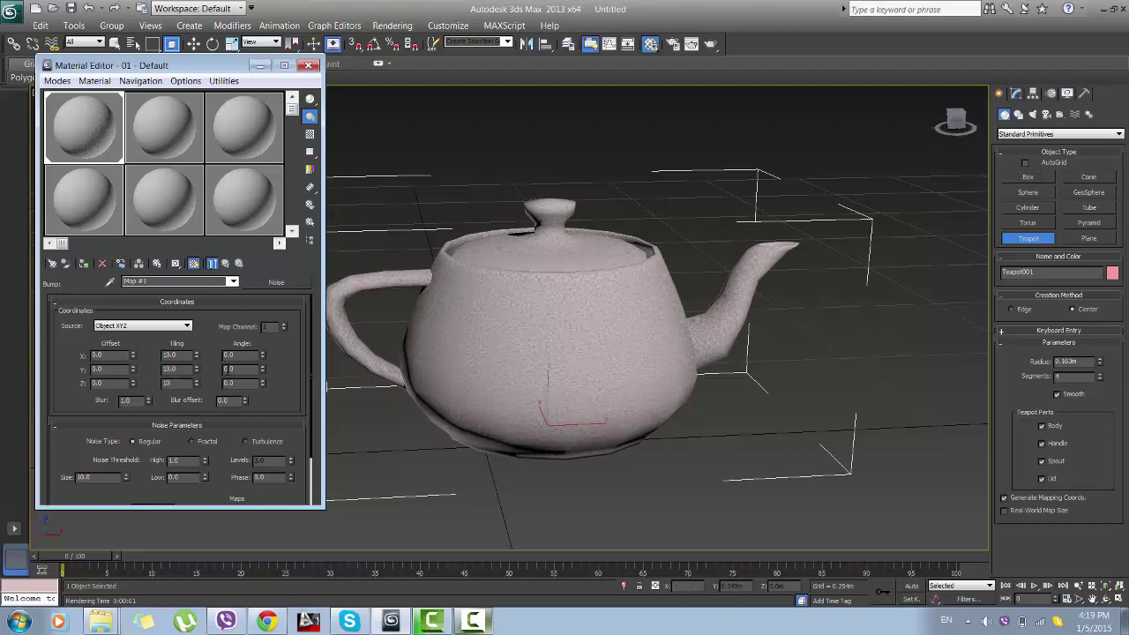
{"action": "left_click", "coordinate": [713, 44]}
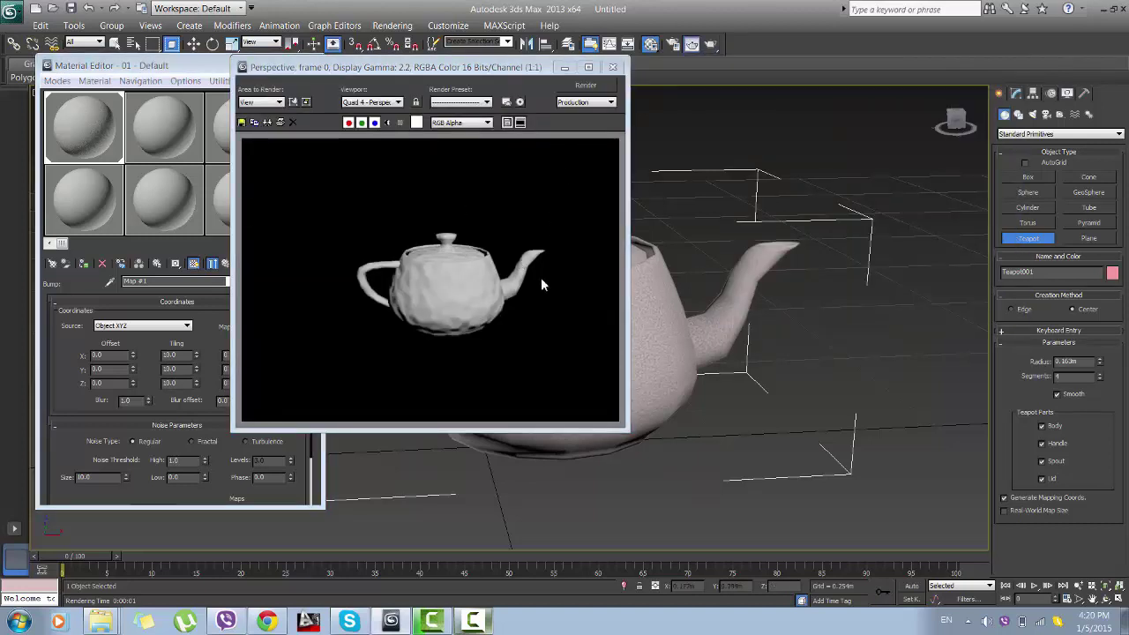
Close the render and return to the Noise bump map's settings in the Material Editor
{"action": "left_click", "coordinate": [614, 68]}
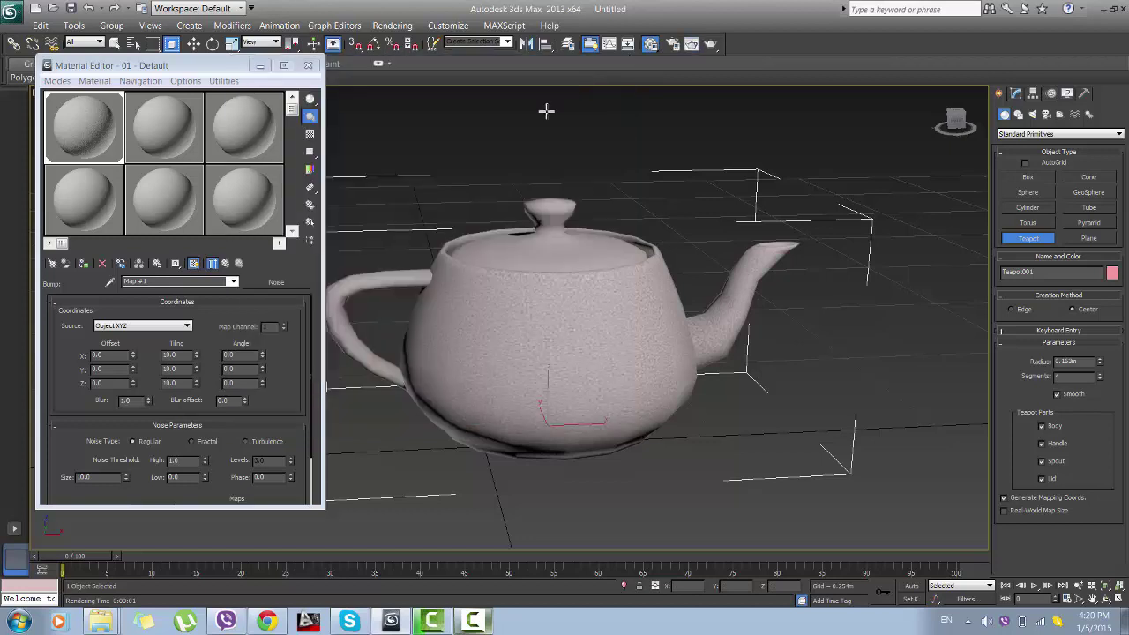
{"action": "left_click", "coordinate": [234, 274]}
{"action": "left_click", "coordinate": [233, 267]}
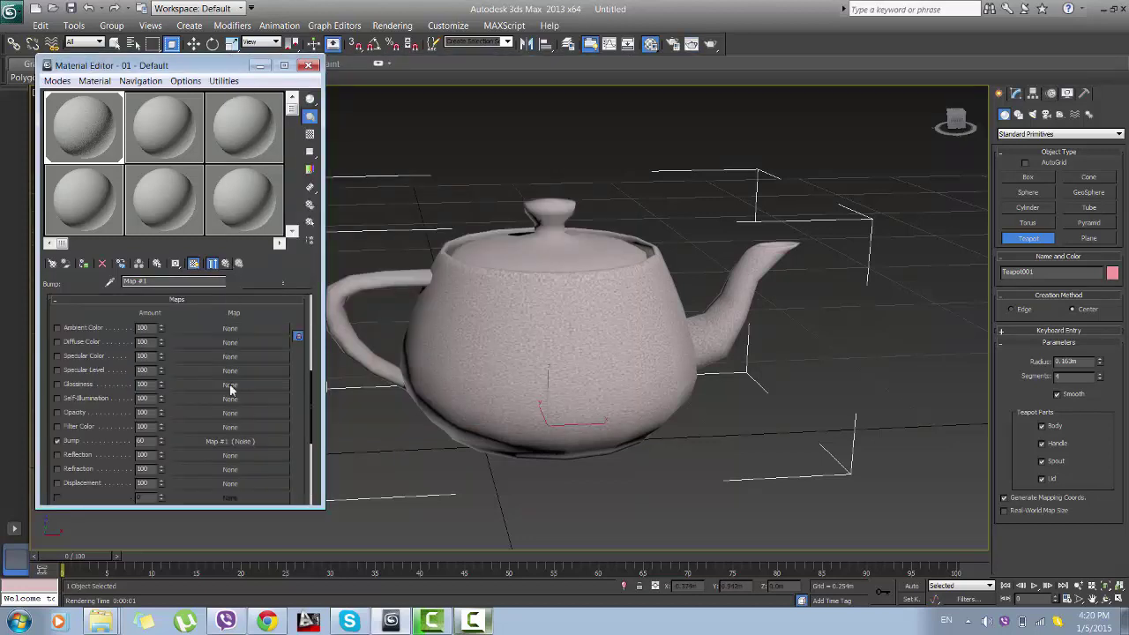
{"action": "left_click", "coordinate": [229, 442]}
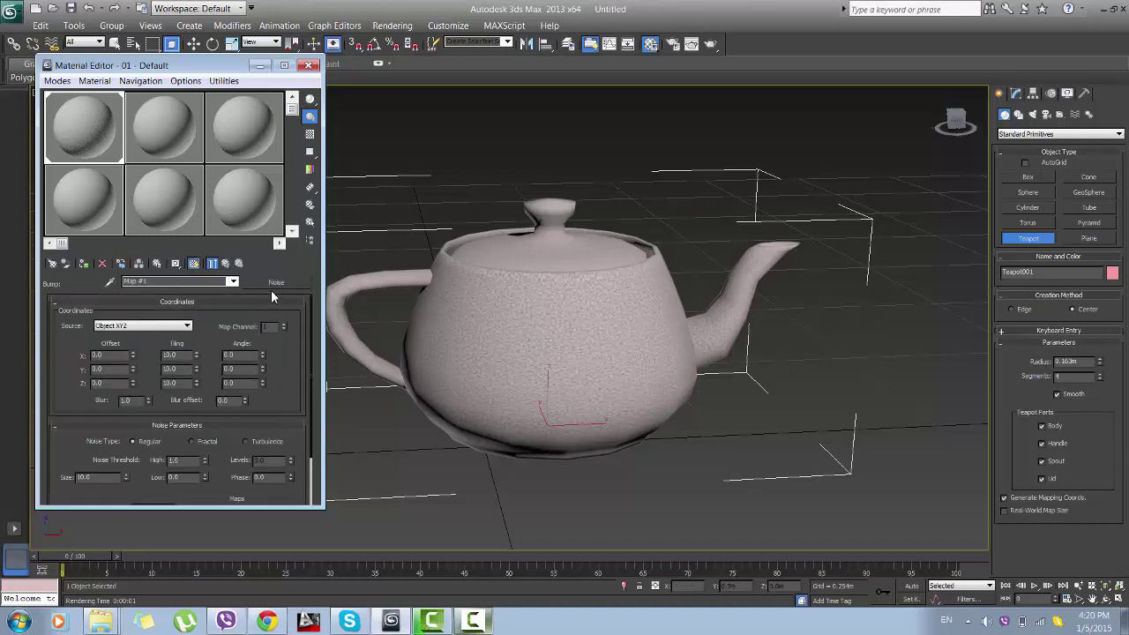
Replace the bump Noise map with a Cellular map, discarding the old map
{"action": "left_click", "coordinate": [277, 283]}
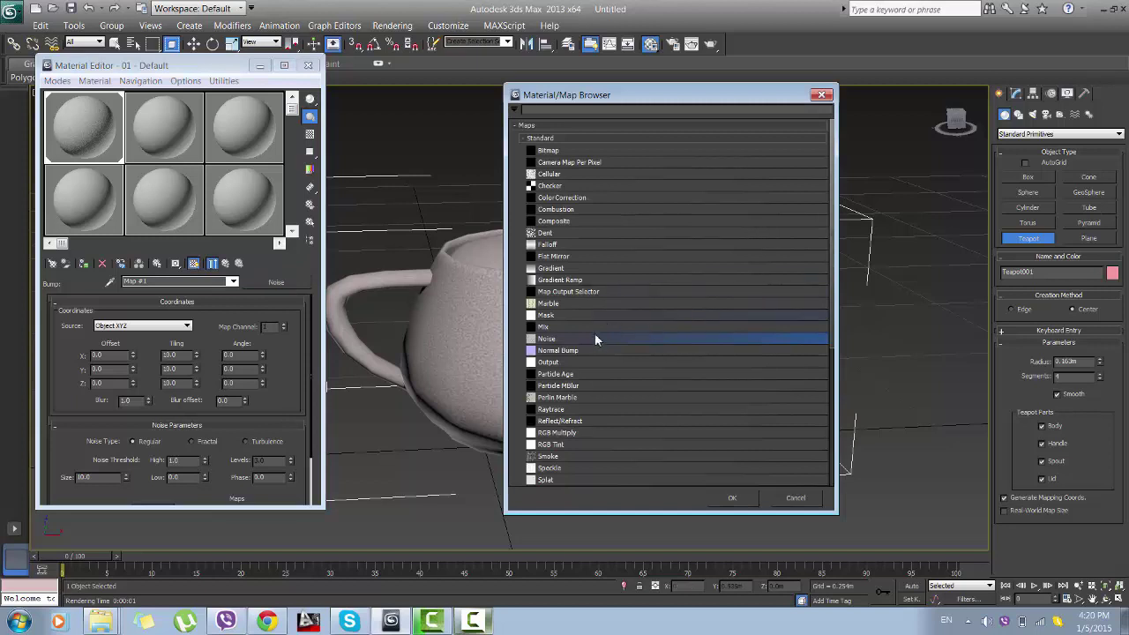
{"action": "left_click", "coordinate": [556, 176]}
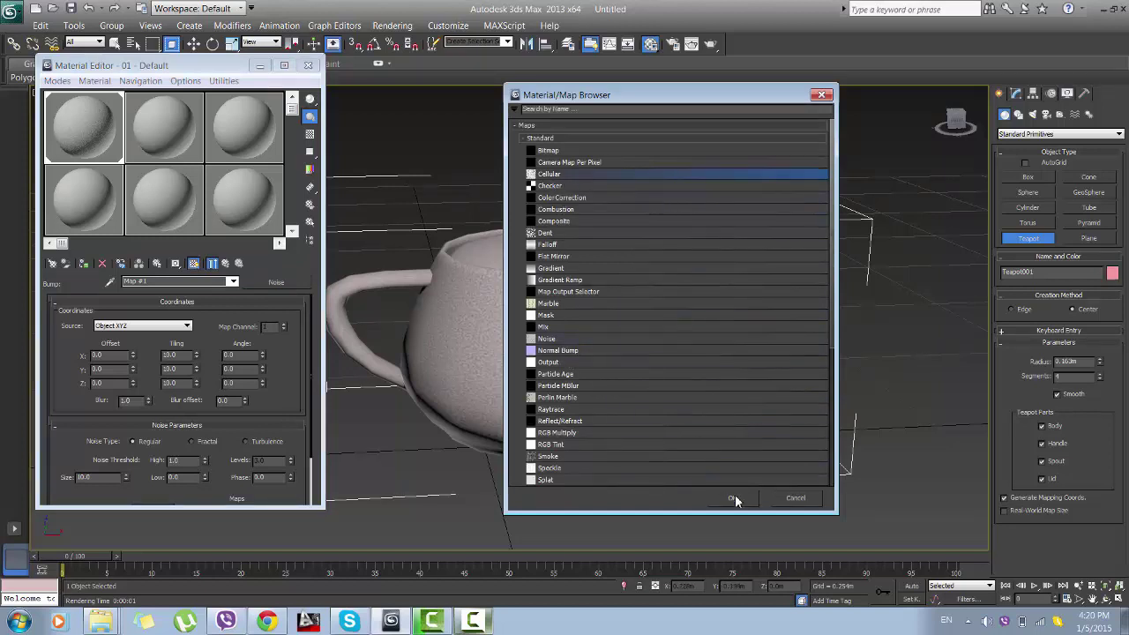
{"action": "left_click", "coordinate": [748, 500]}
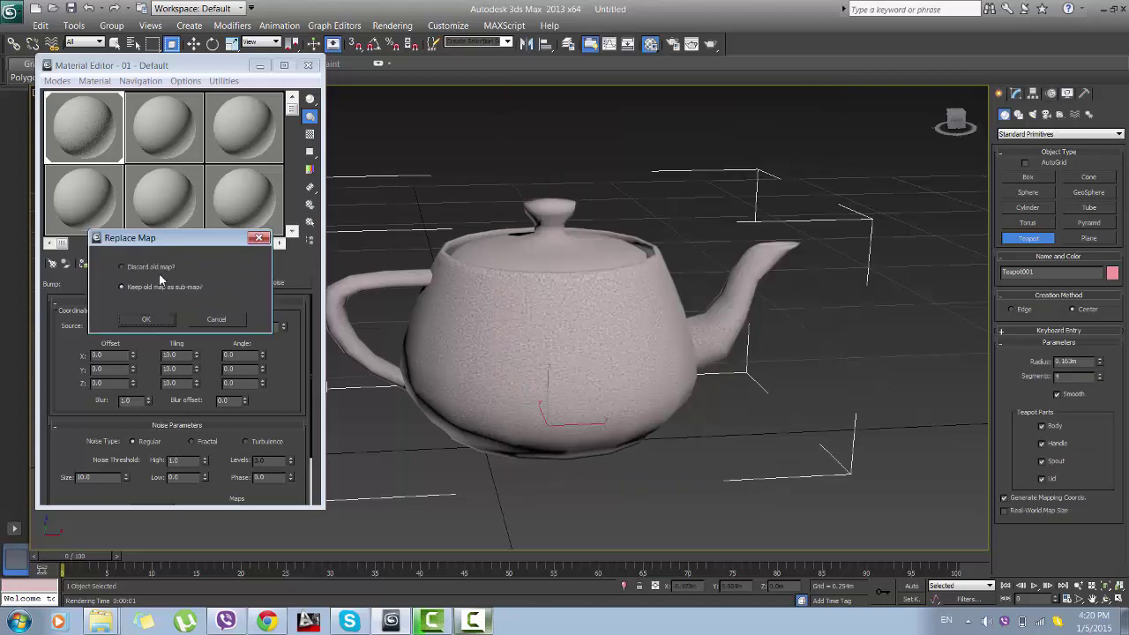
{"action": "left_click", "coordinate": [160, 269]}
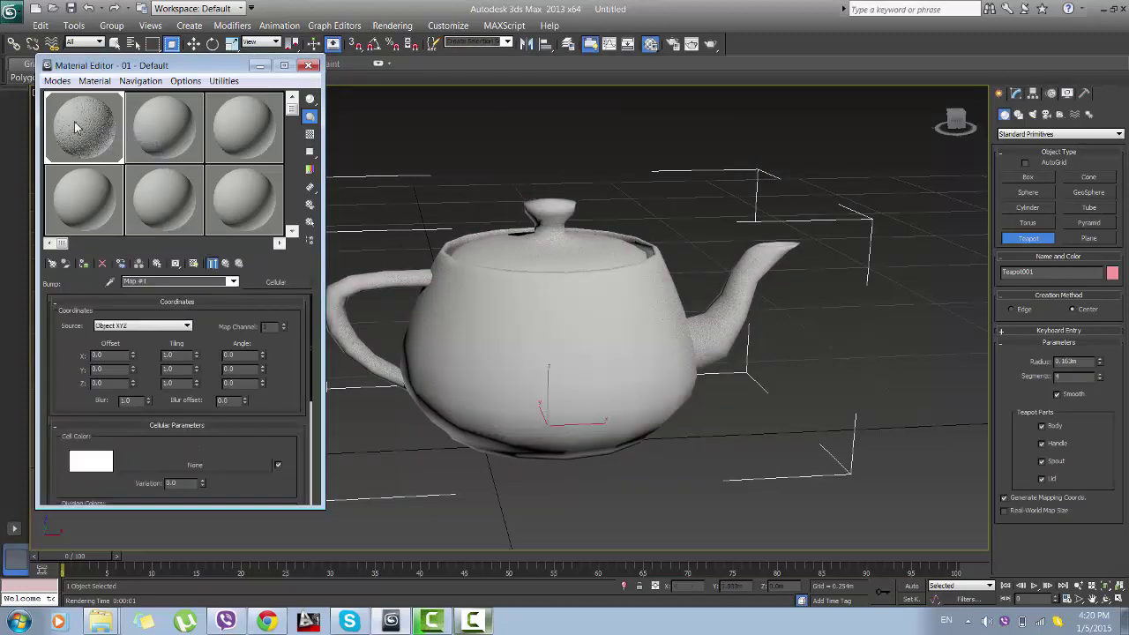
Preview the first material and test-render the teapot with the Cellular bump at 60
{"action": "double_click", "coordinate": [74, 121]}
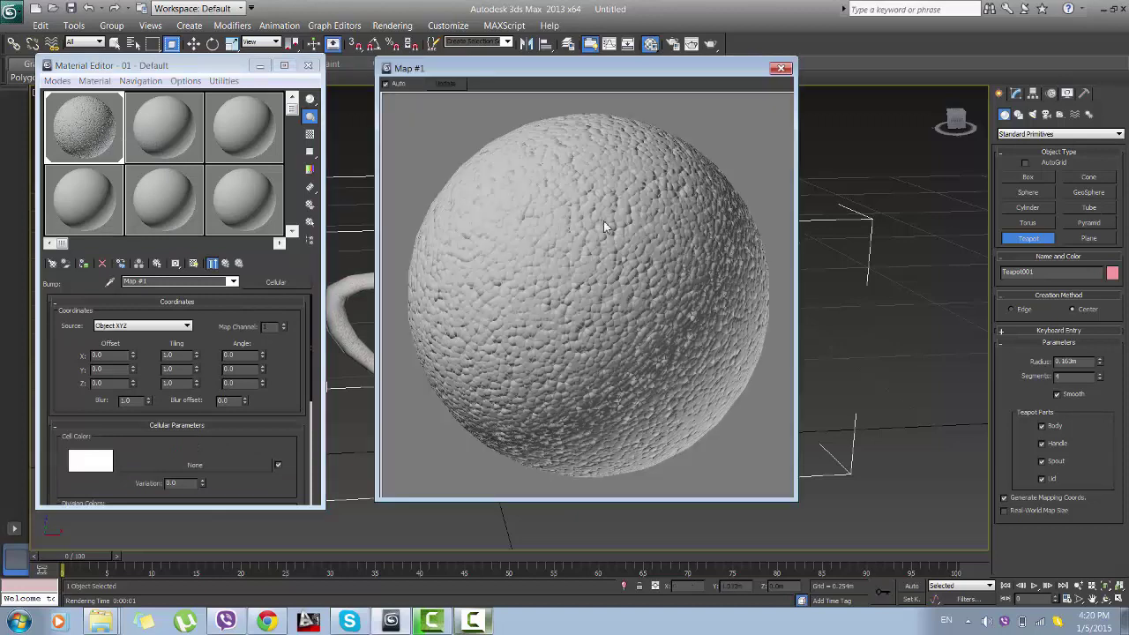
{"action": "left_click", "coordinate": [781, 68]}
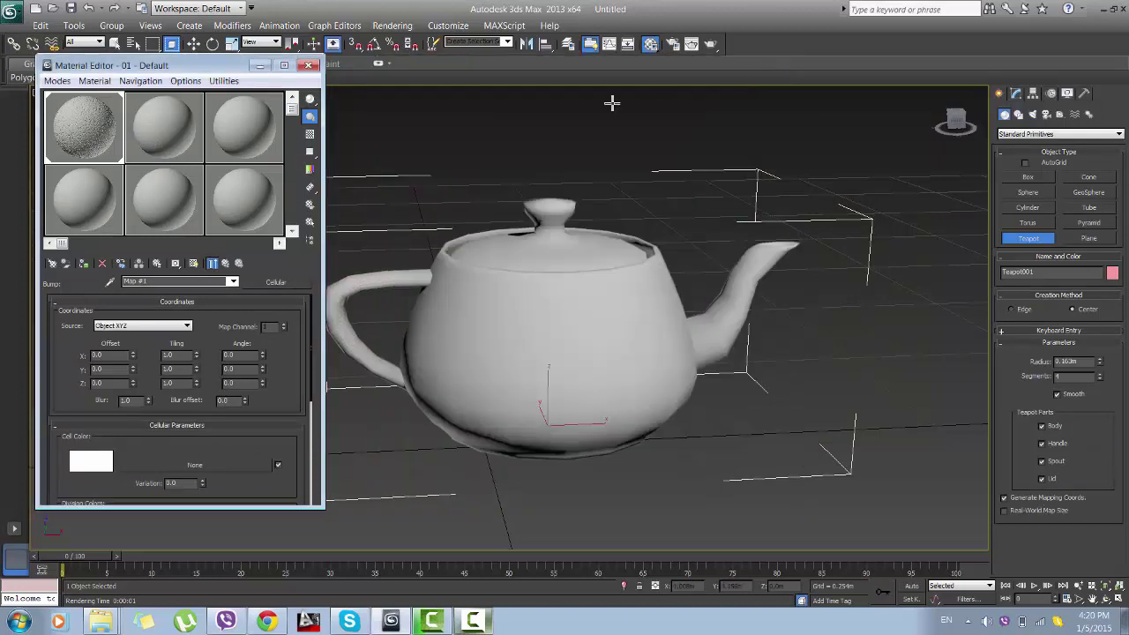
{"action": "left_click", "coordinate": [712, 44]}
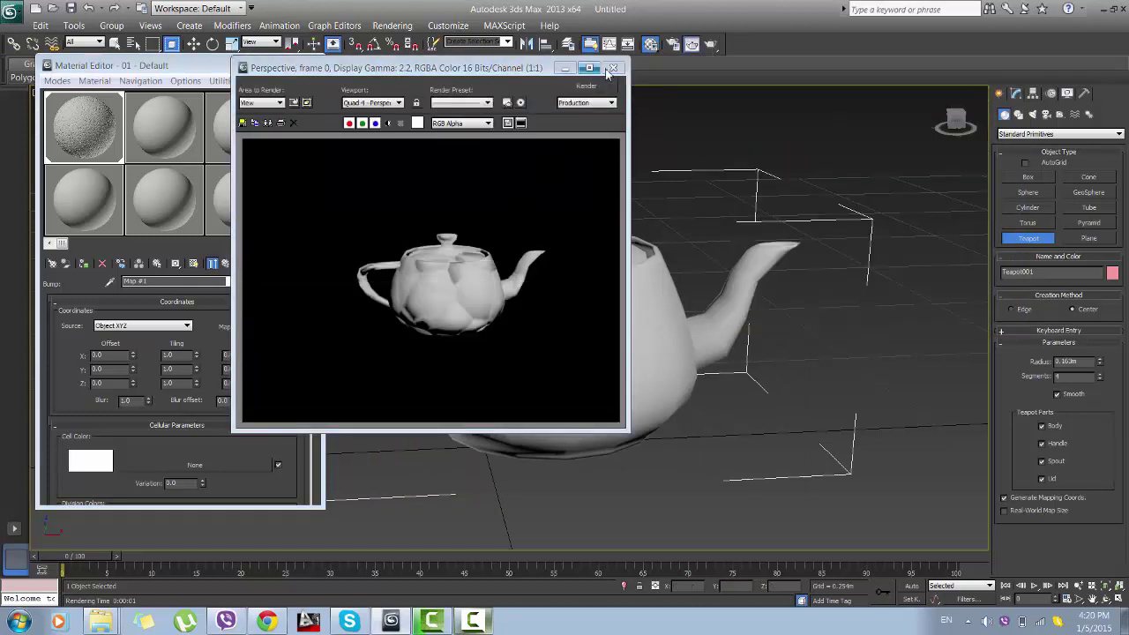
{"action": "left_click", "coordinate": [615, 68]}
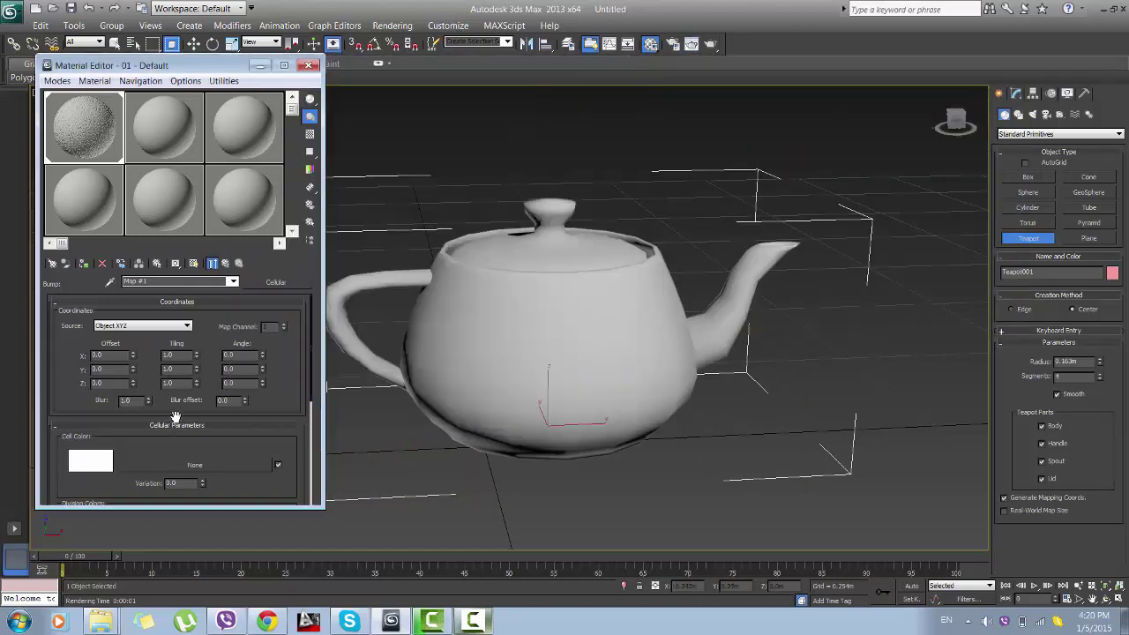
Lower the Bump amount to 20 and re-render the teapot to compare
{"action": "mouse_move", "coordinate": [168, 439]}
{"action": "left_mouse_down"}
{"action": "mouse_move", "coordinate": [188, 383]}
{"action": "mouse_move", "coordinate": [194, 441]}
{"action": "left_mouse_up"}
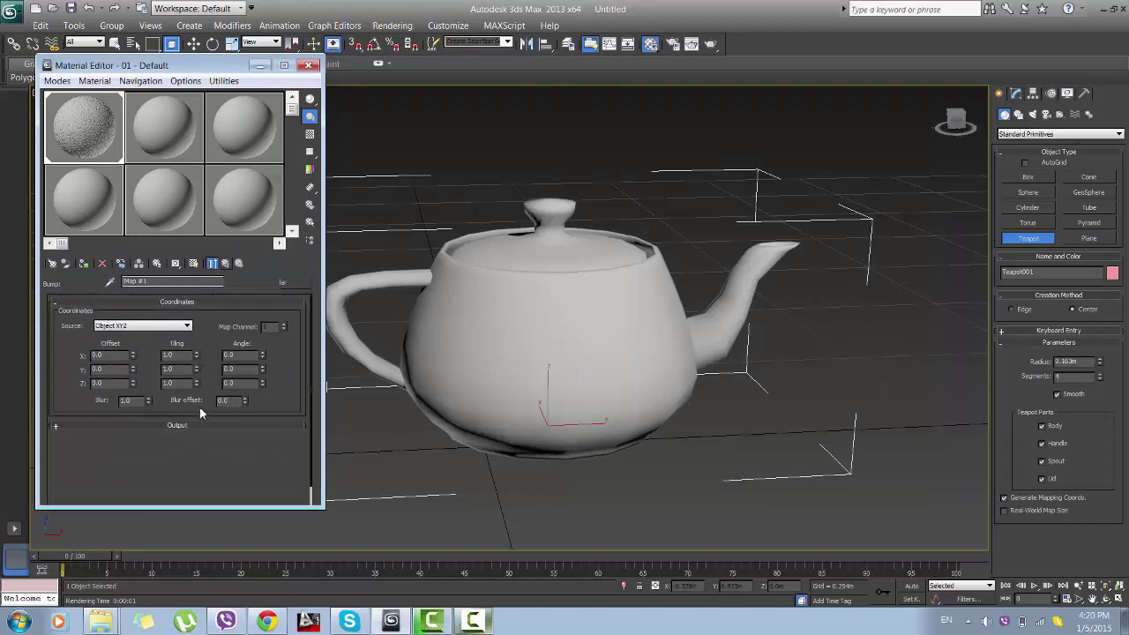
{"action": "key", "text": "Up"}
{"action": "double_click", "coordinate": [141, 441]}
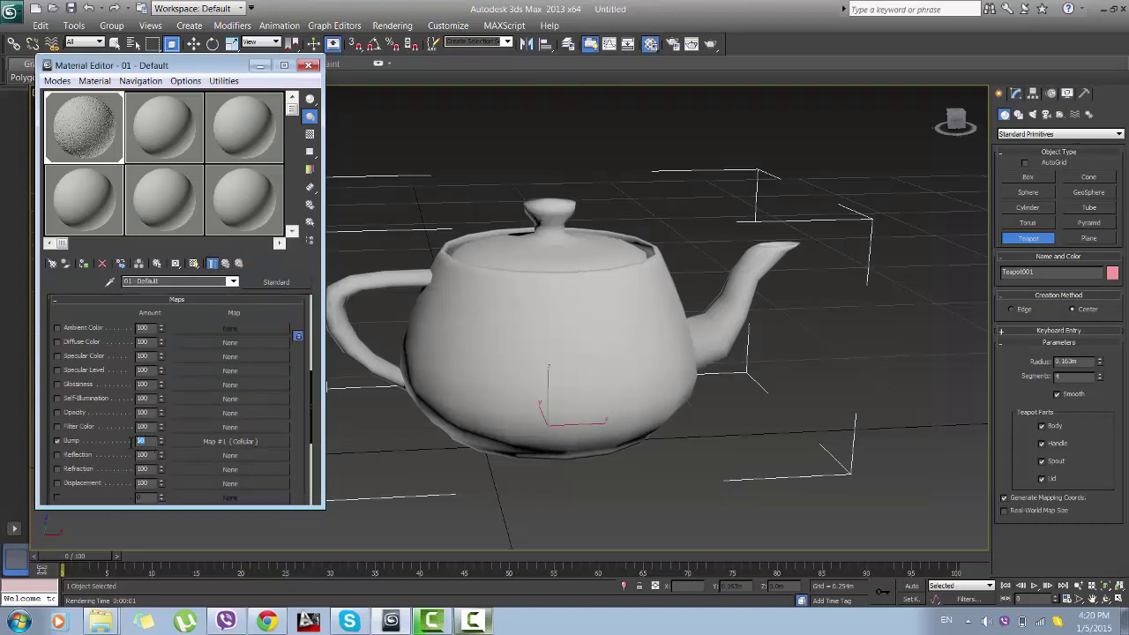
{"action": "type", "text": "0"}
{"action": "left_click", "coordinate": [714, 45]}
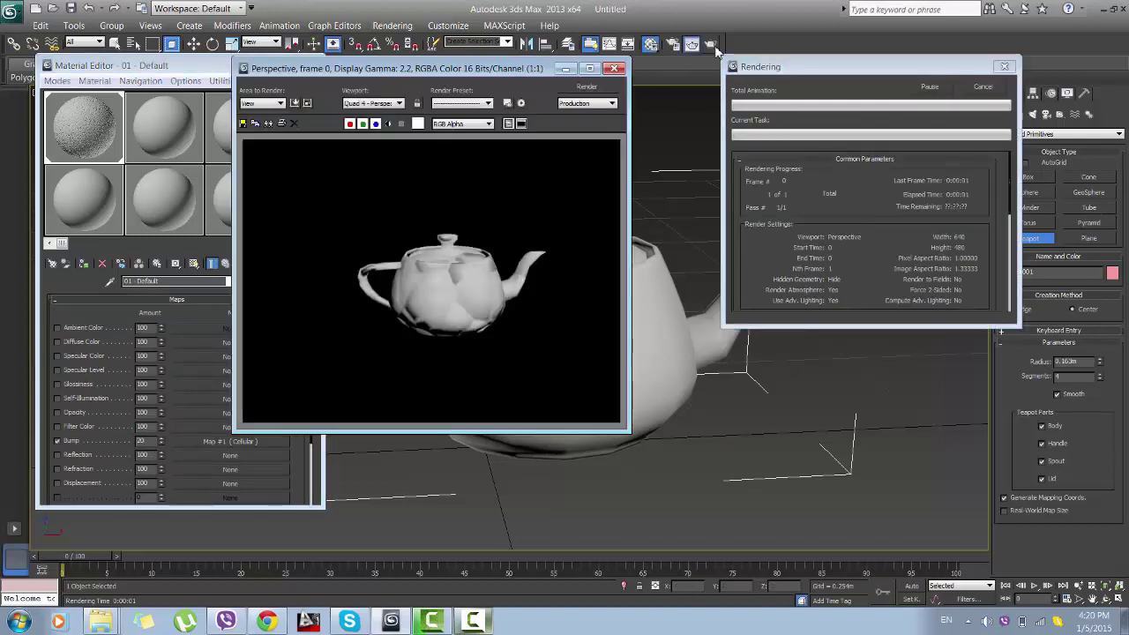
{"action": "left_click", "coordinate": [614, 68]}
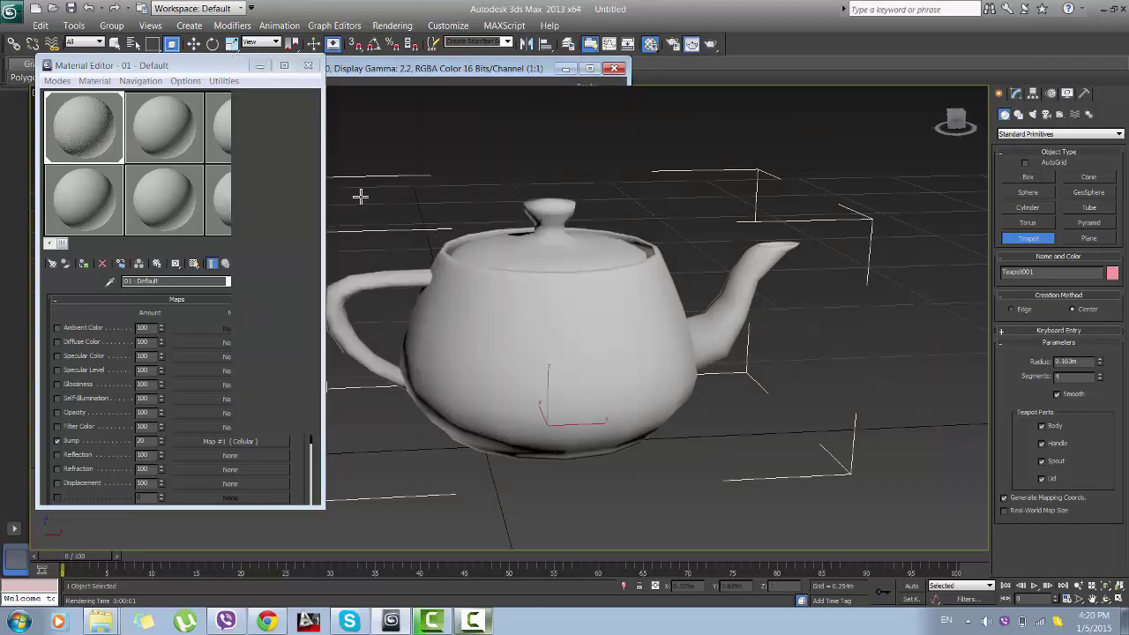
{"action": "left_click", "coordinate": [228, 441]}
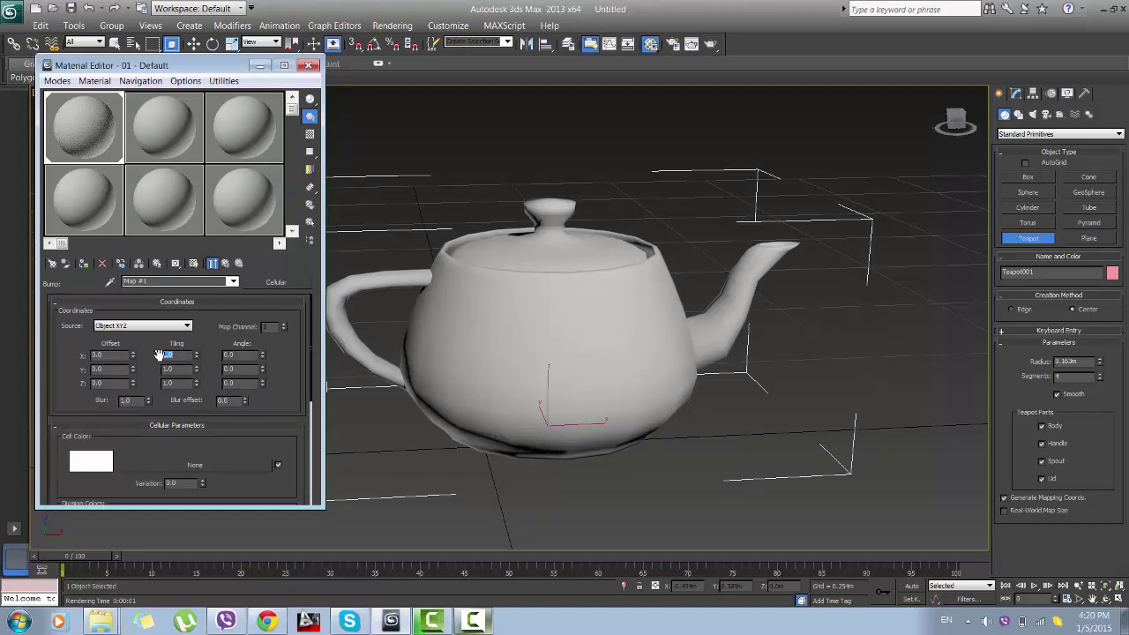
Set the Cellular tiling to 8 on X, Y and Z and test-render the finer cells
{"action": "type", "text": "8"}
{"action": "key", "text": "Tab"}
{"action": "left_click", "coordinate": [164, 367]}
{"action": "type", "text": "8"}
{"action": "left_click", "coordinate": [710, 43]}
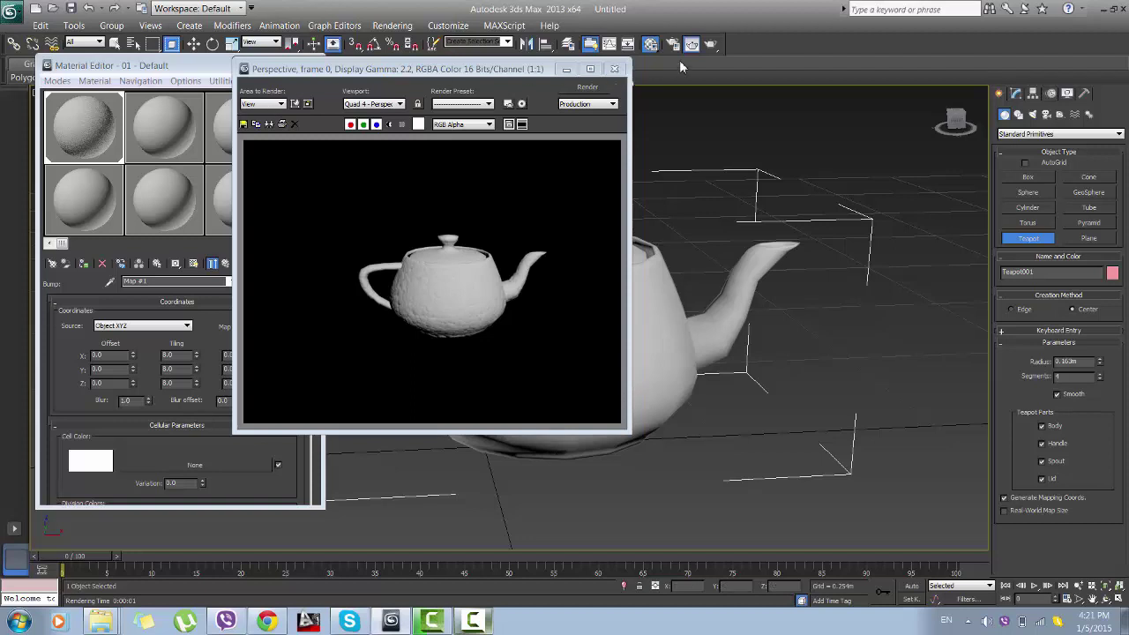
{"action": "left_click", "coordinate": [617, 70]}
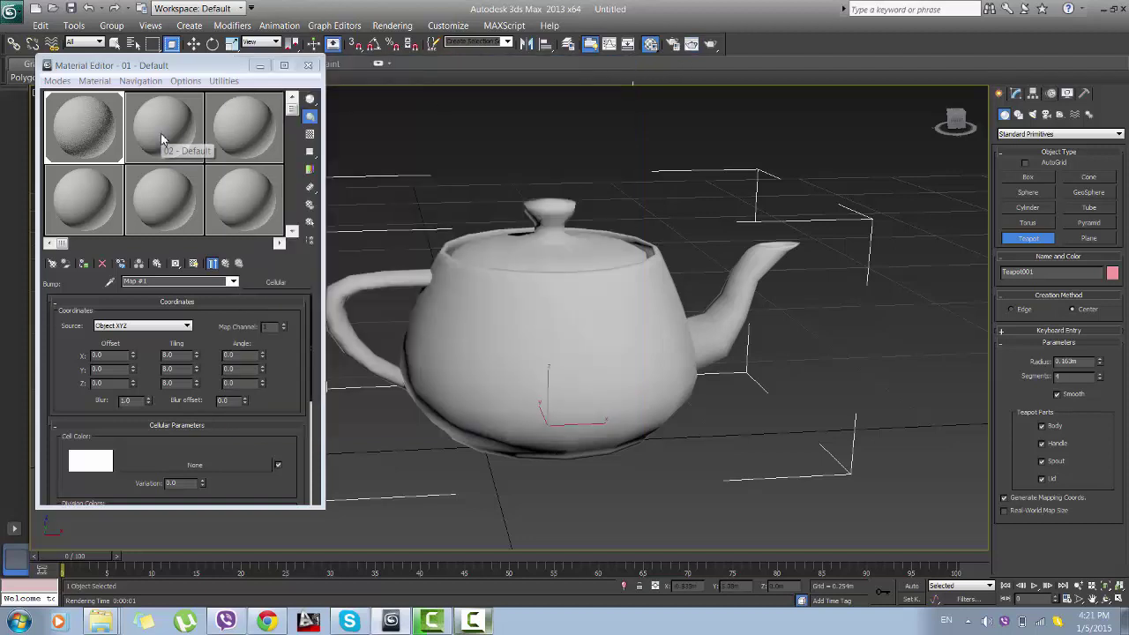
Assign a Cellular map to sample slot 2's Diffuse Color and magnify its preview
{"action": "left_click", "coordinate": [179, 139]}
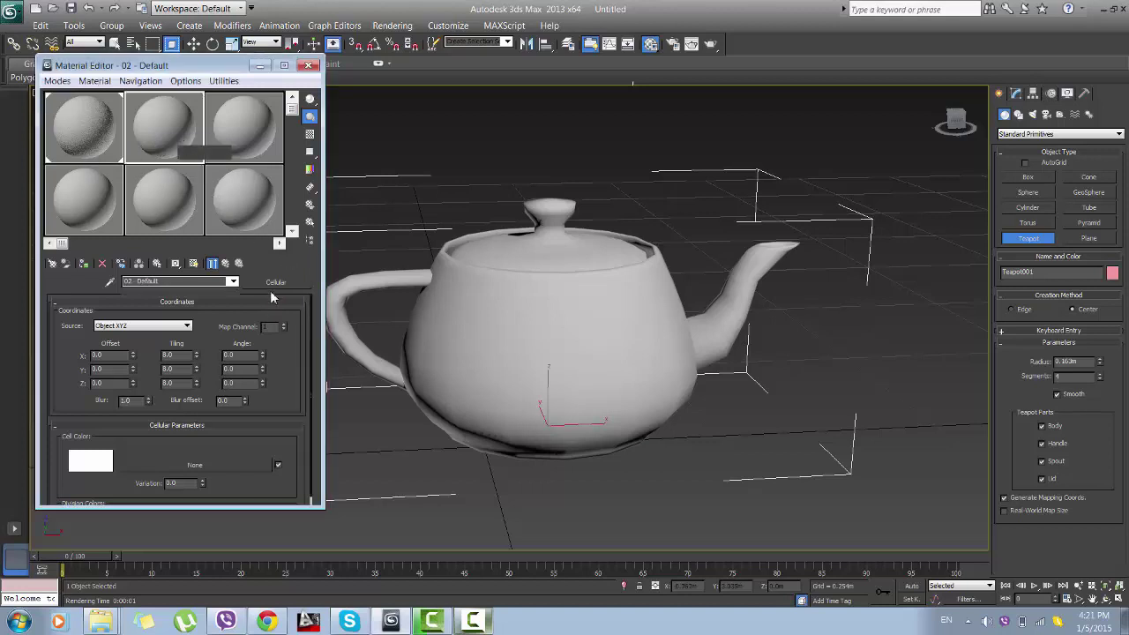
{"action": "left_click", "coordinate": [275, 282]}
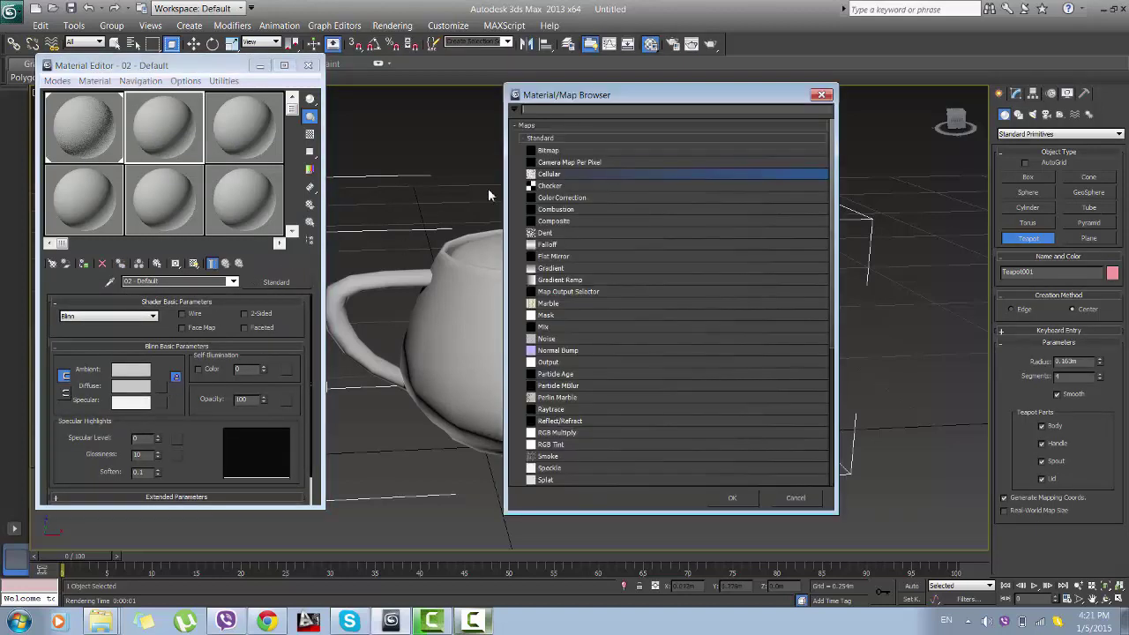
{"action": "left_click", "coordinate": [727, 496]}
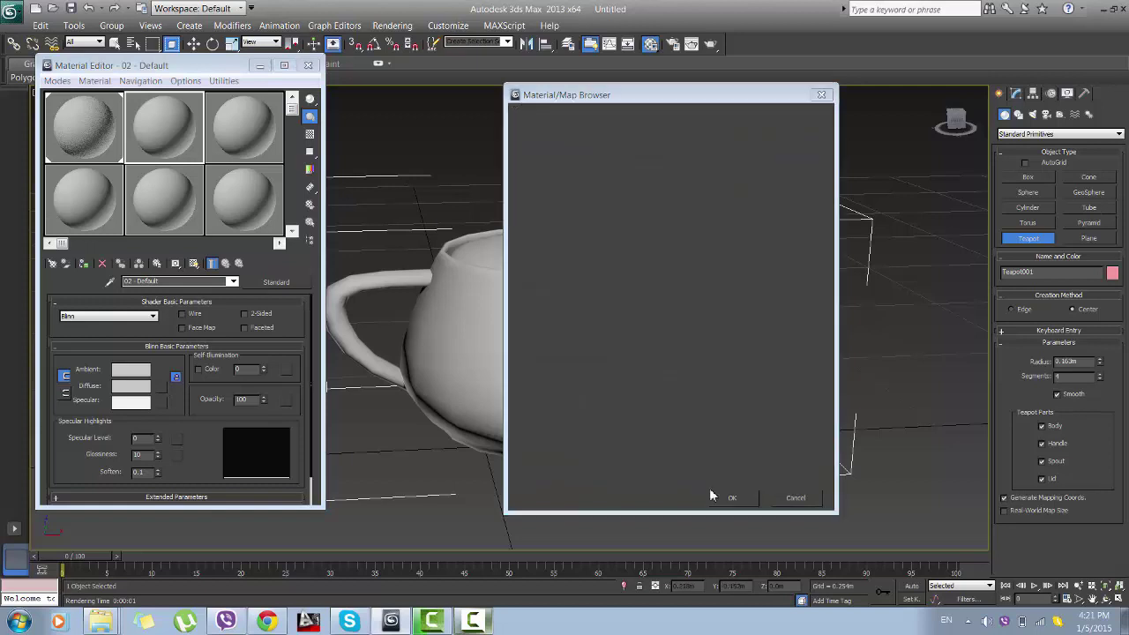
{"action": "double_click", "coordinate": [183, 128]}
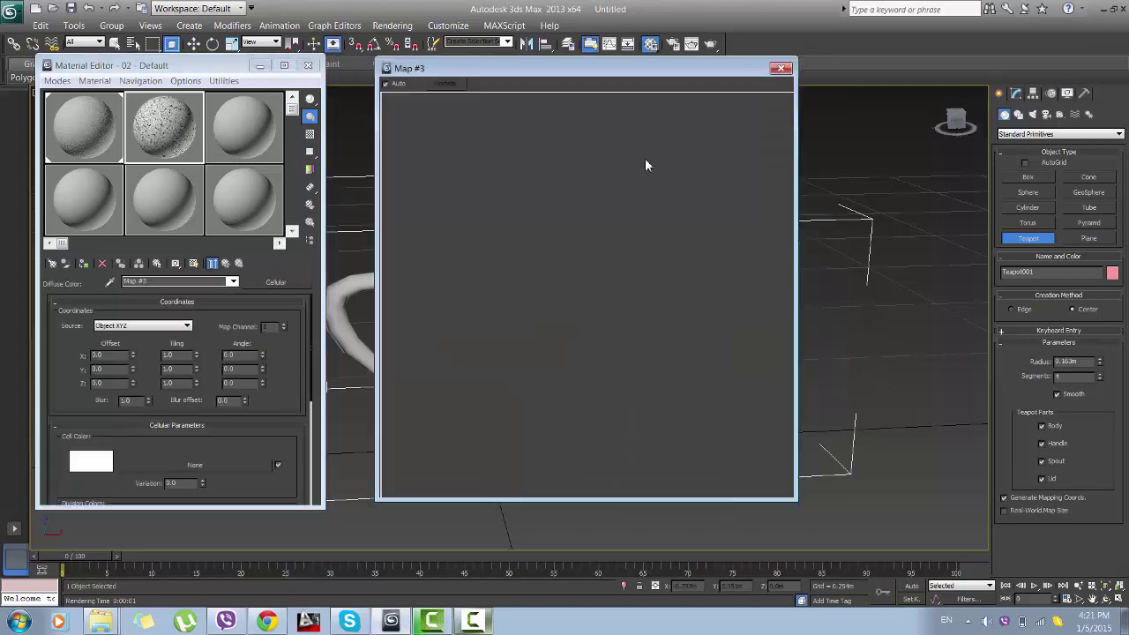